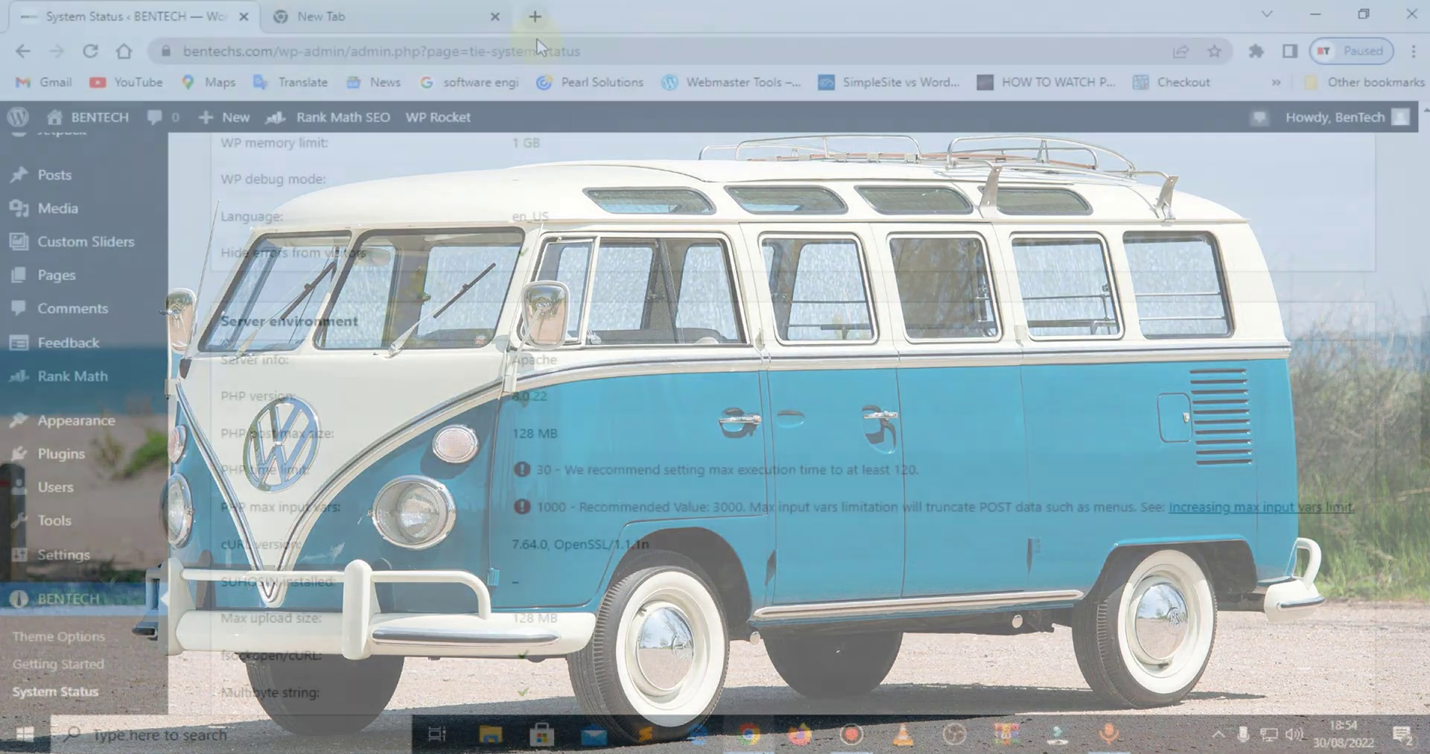
Step: Open ionos.com in a new browser tab
left_click(535, 15)
type("ionos.com")
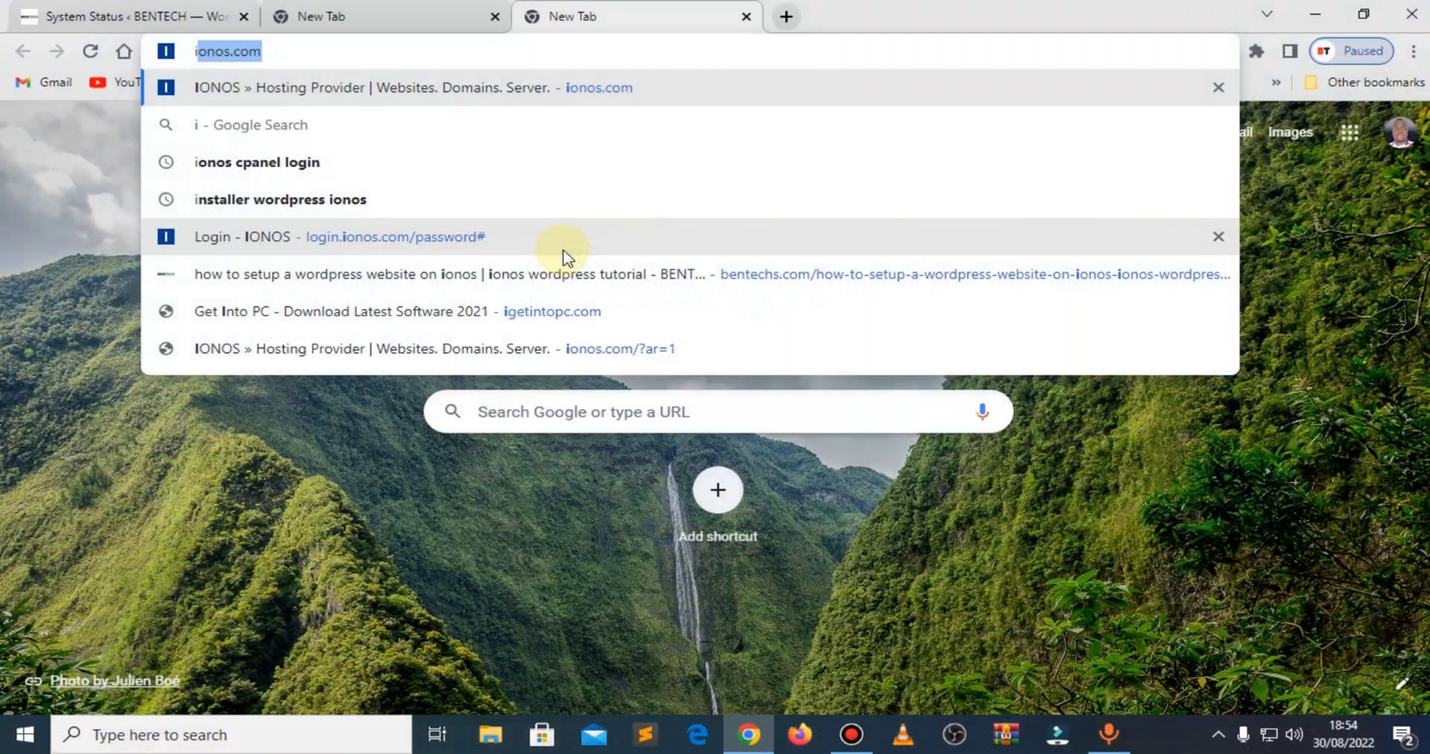
key("Return")
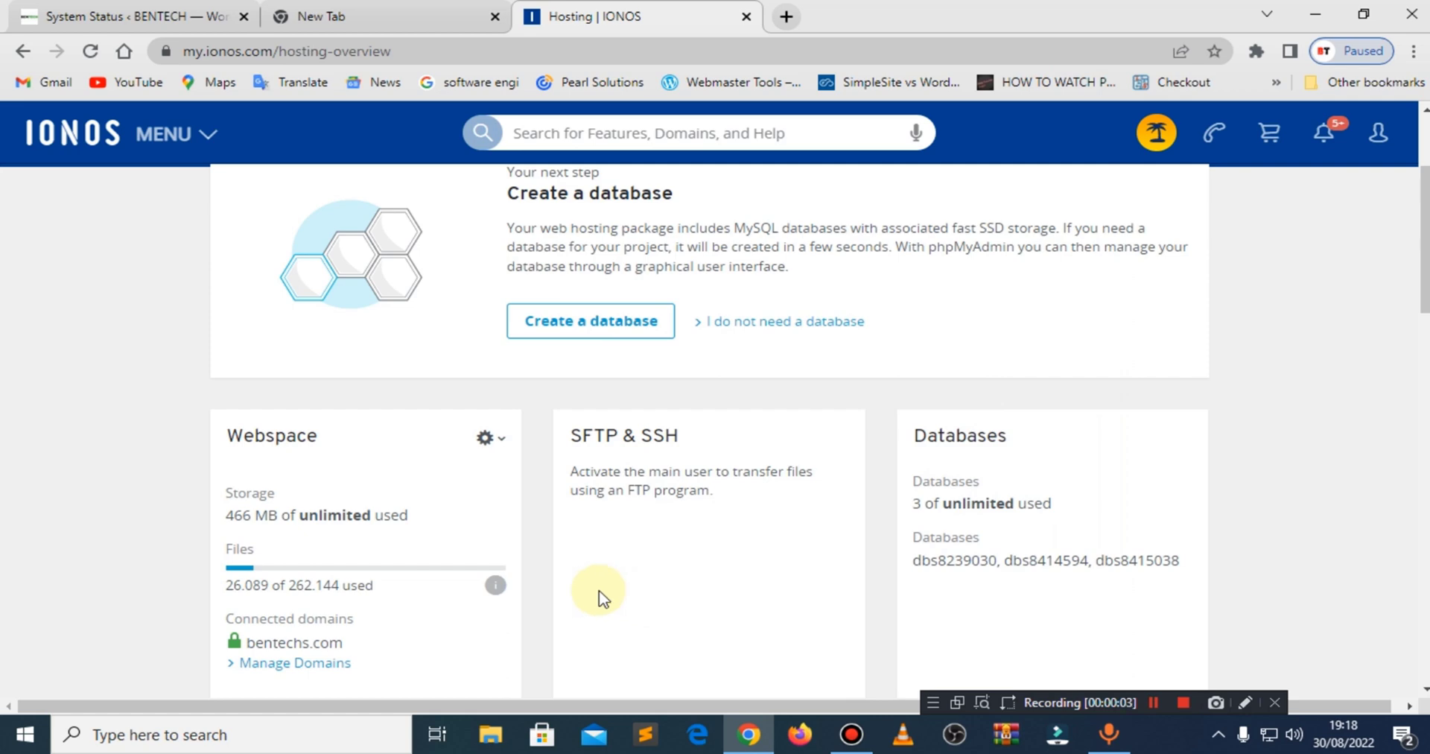
Step: Open the hosting package's webspace and go into the BENTECH folder inside clickandbuilds
scroll(603, 598, "down", 3)
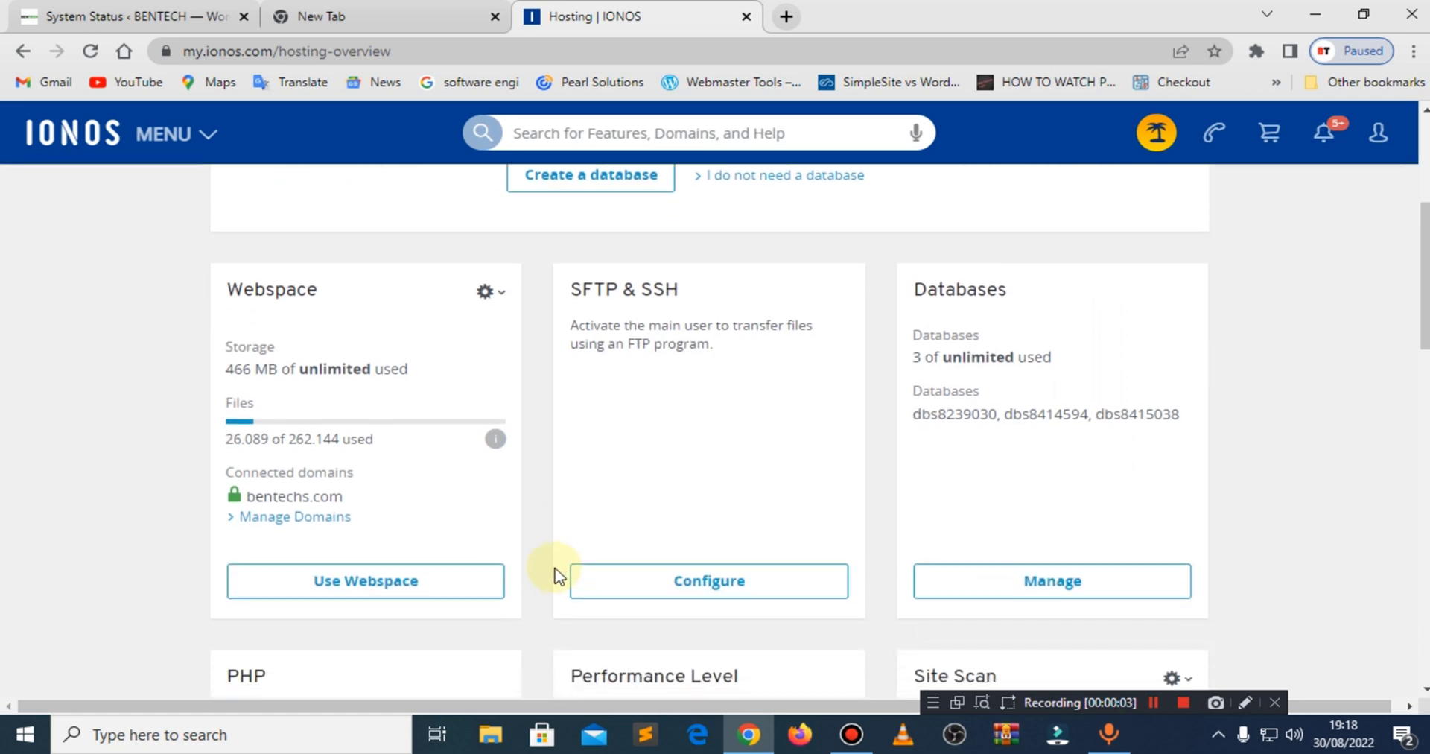
scroll(365, 479, "down", 1)
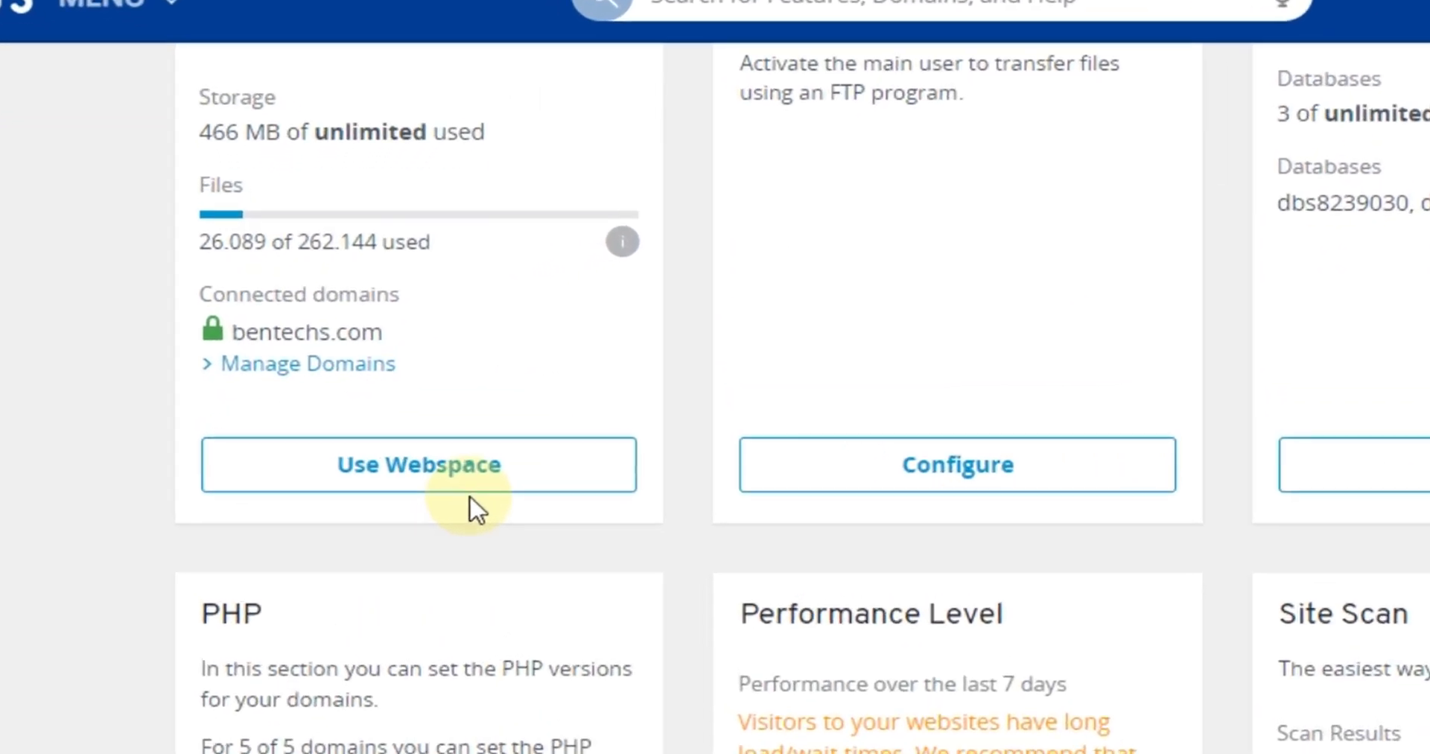
left_click(372, 433)
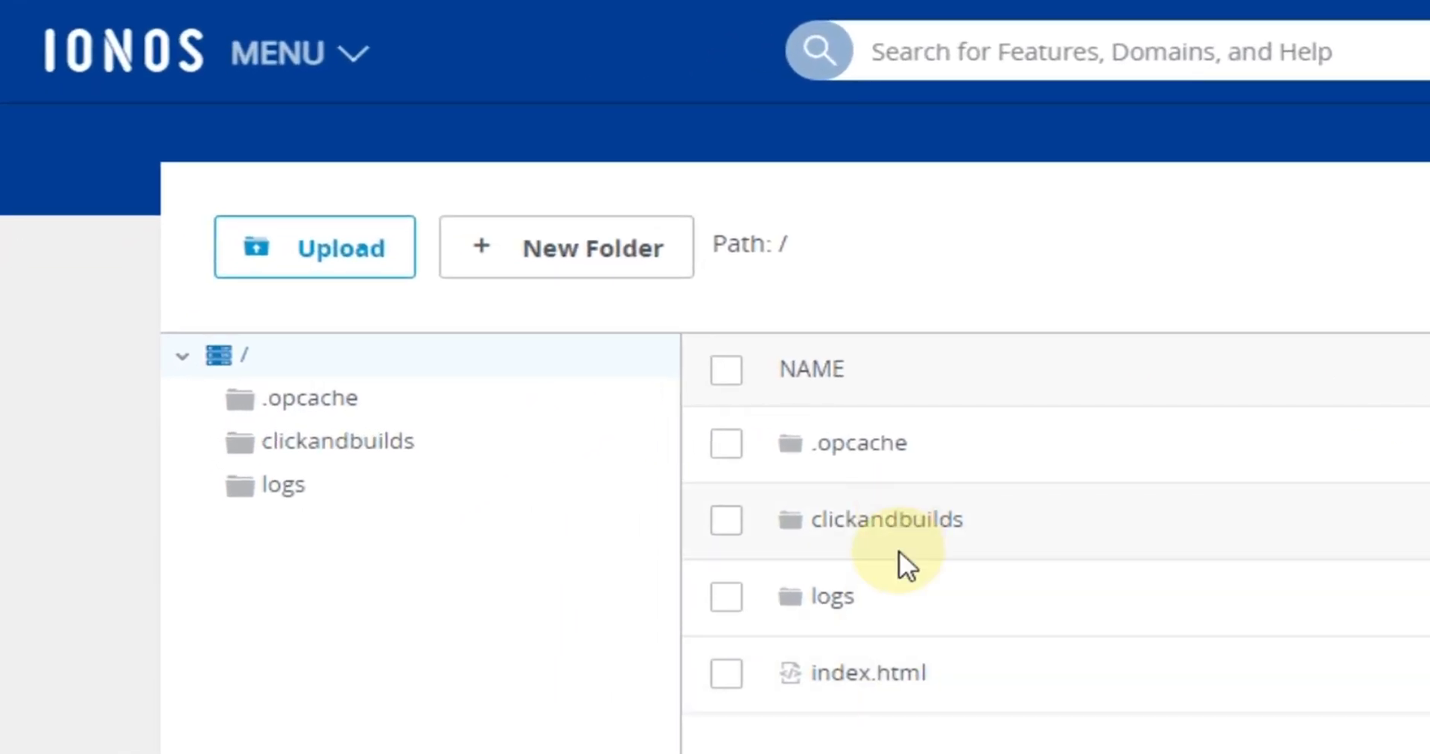
left_click(904, 531)
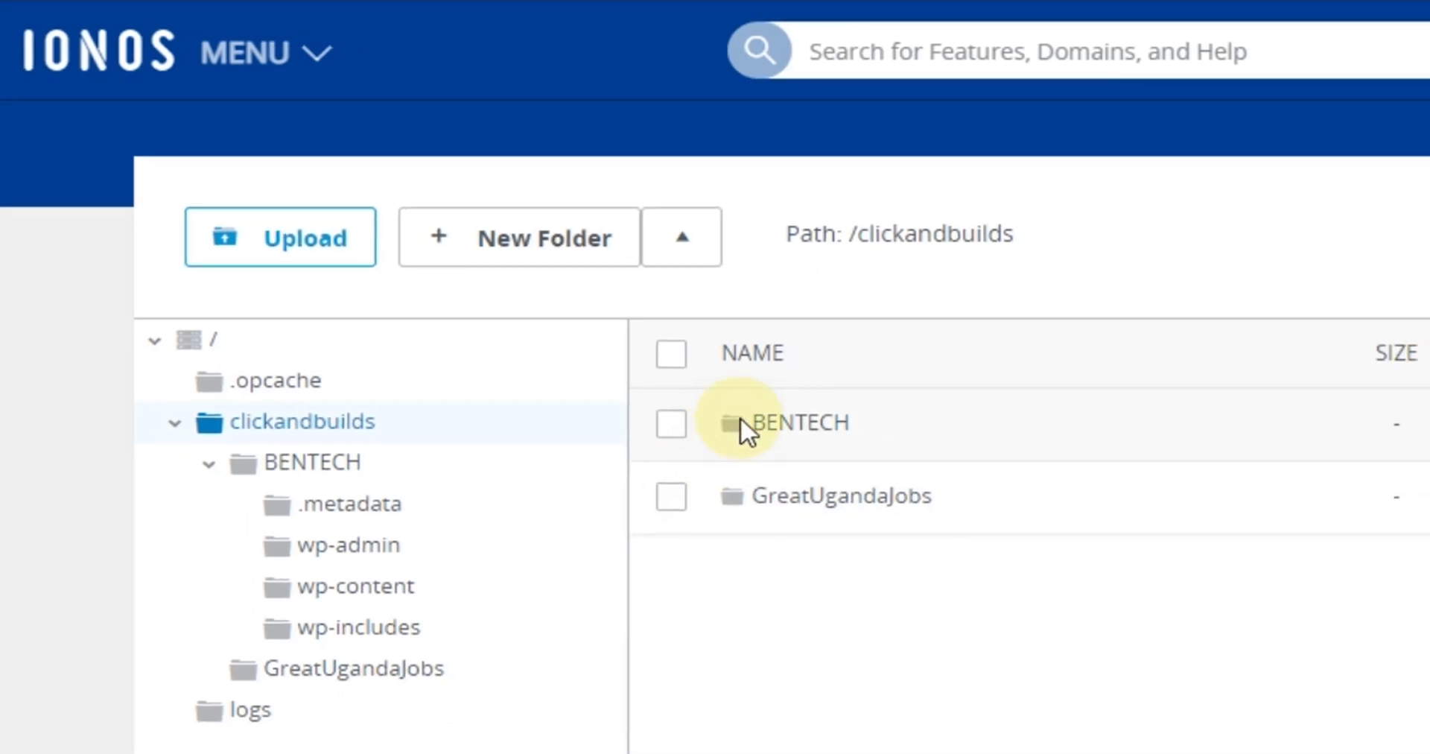
left_click(856, 443)
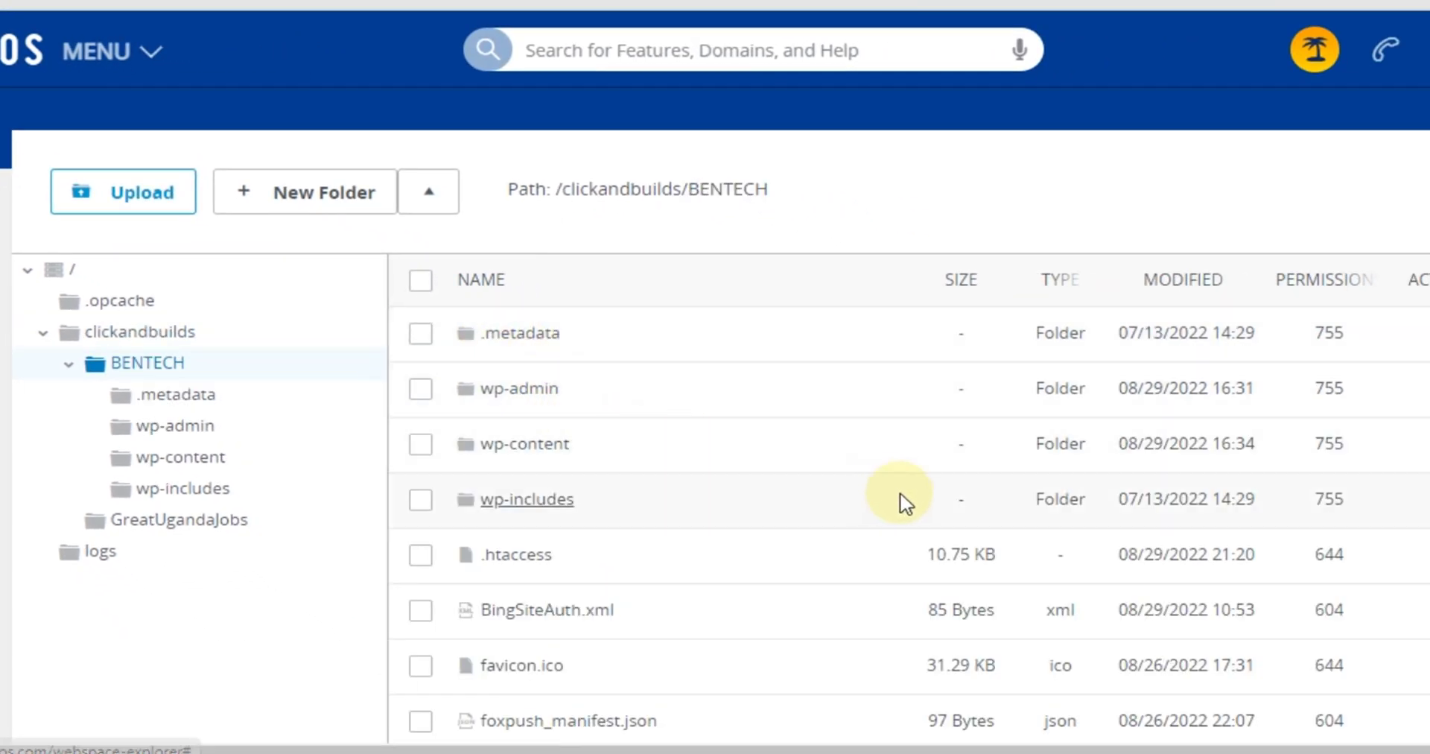
Step: Look through the folders and files in the BENTECH site directory
scroll(902, 498, "down", 3)
scroll(869, 501, "up", 6)
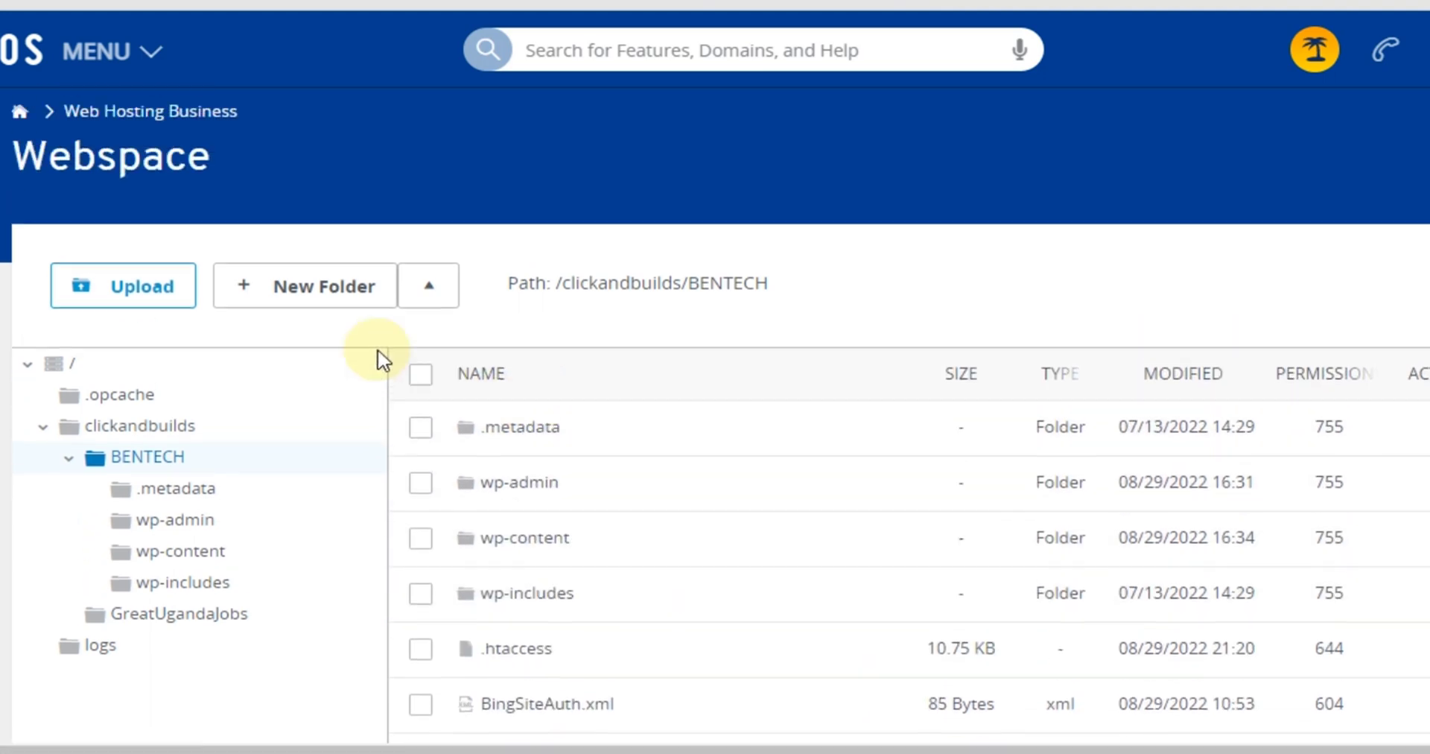
scroll(871, 503, "down", 2)
scroll(816, 533, "down", 5)
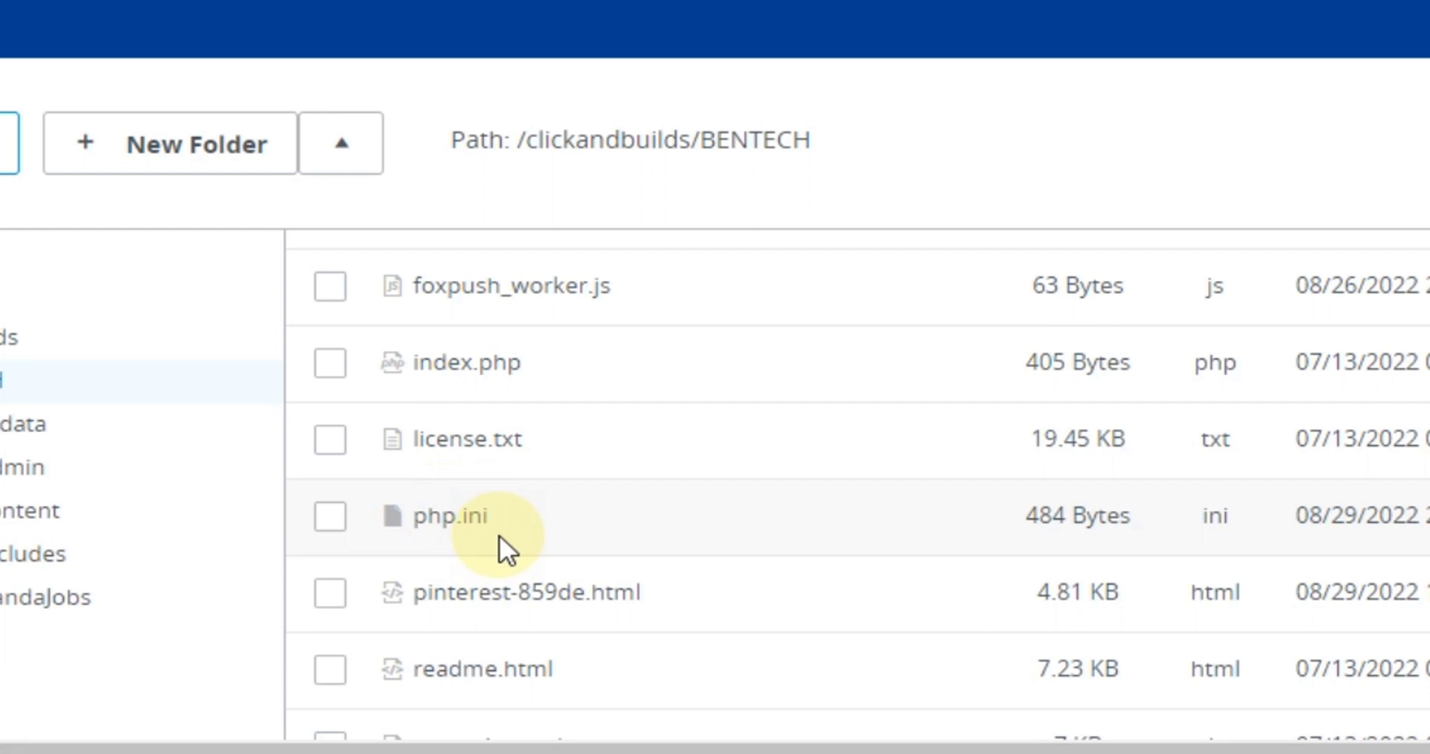
scroll(1415, 536, "down", 7)
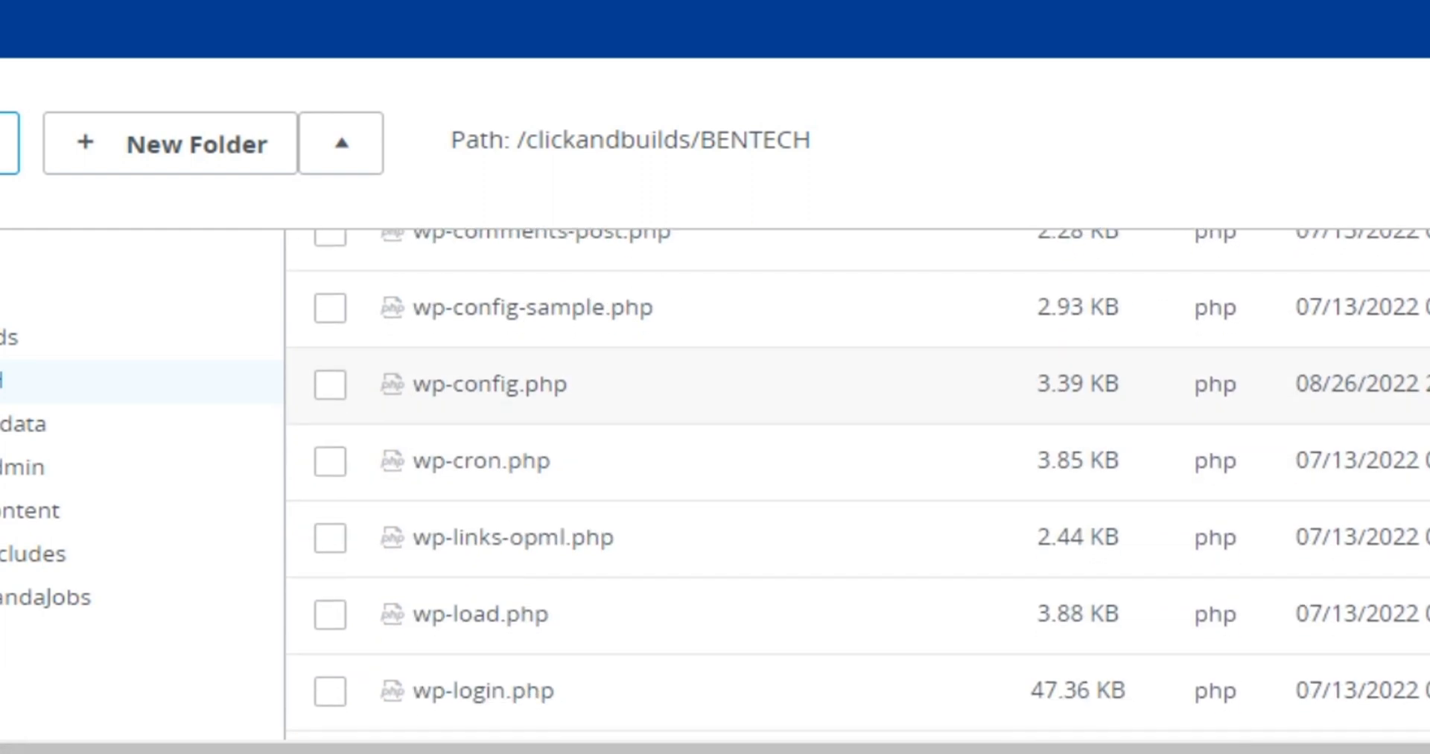
scroll(1415, 537, "down", 2)
scroll(1229, 595, "up", 15)
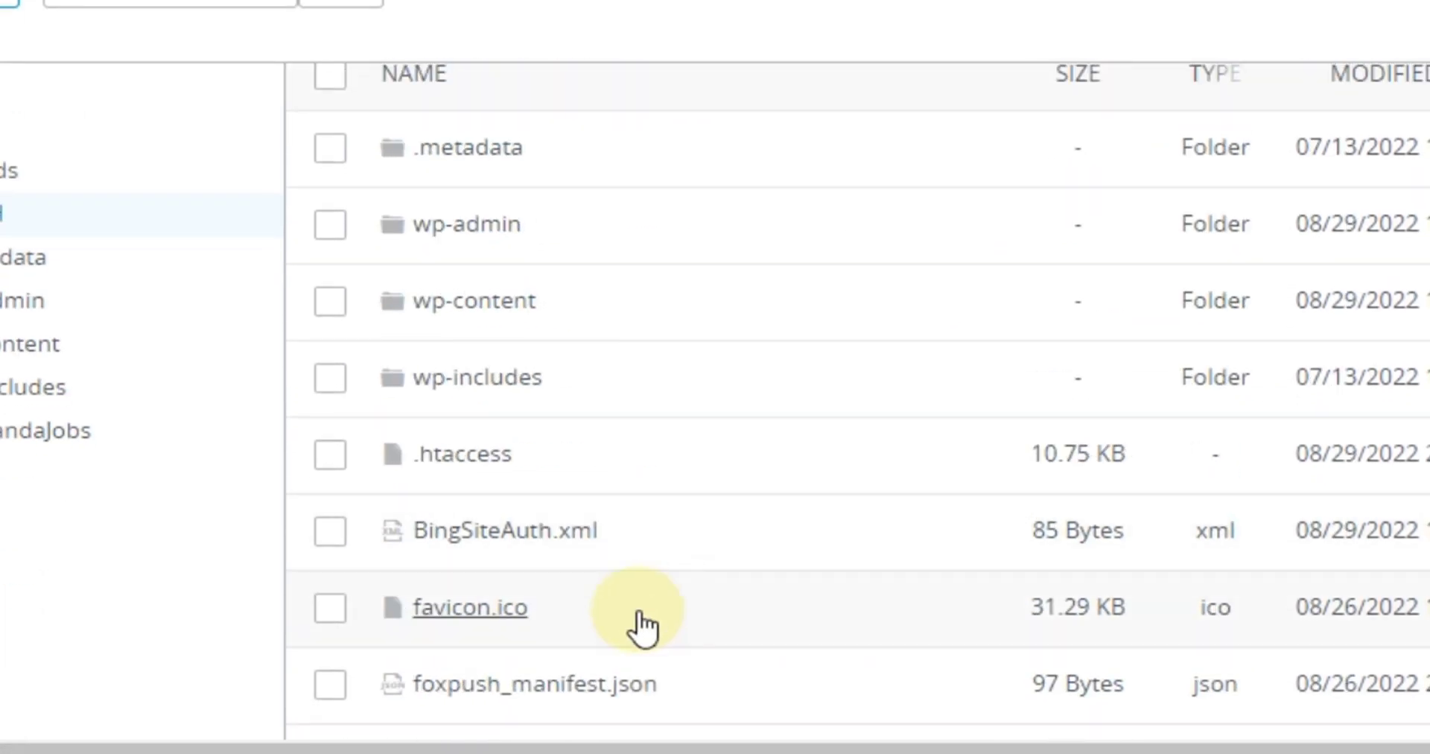
scroll(639, 631, "down", 4)
scroll(499, 540, "up", 6)
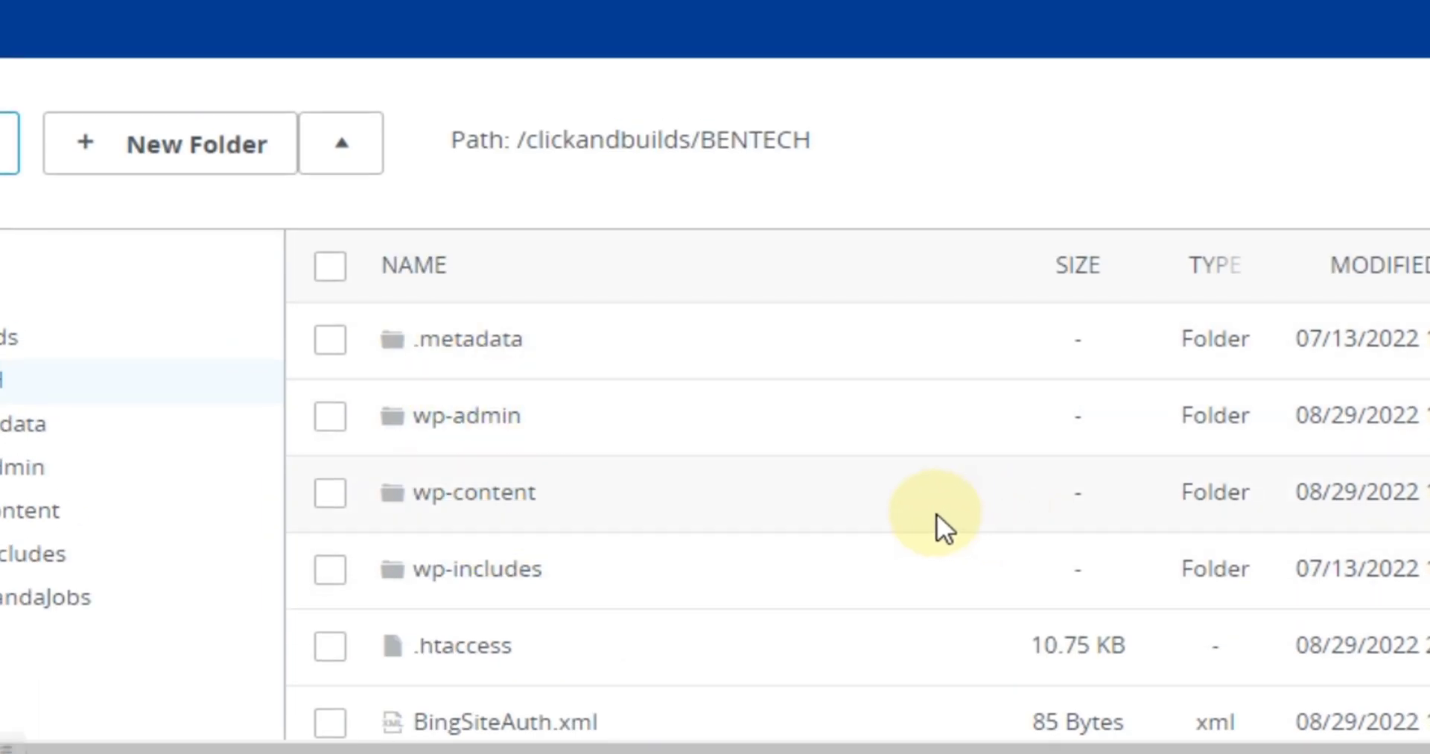
scroll(578, 495, "down", 2)
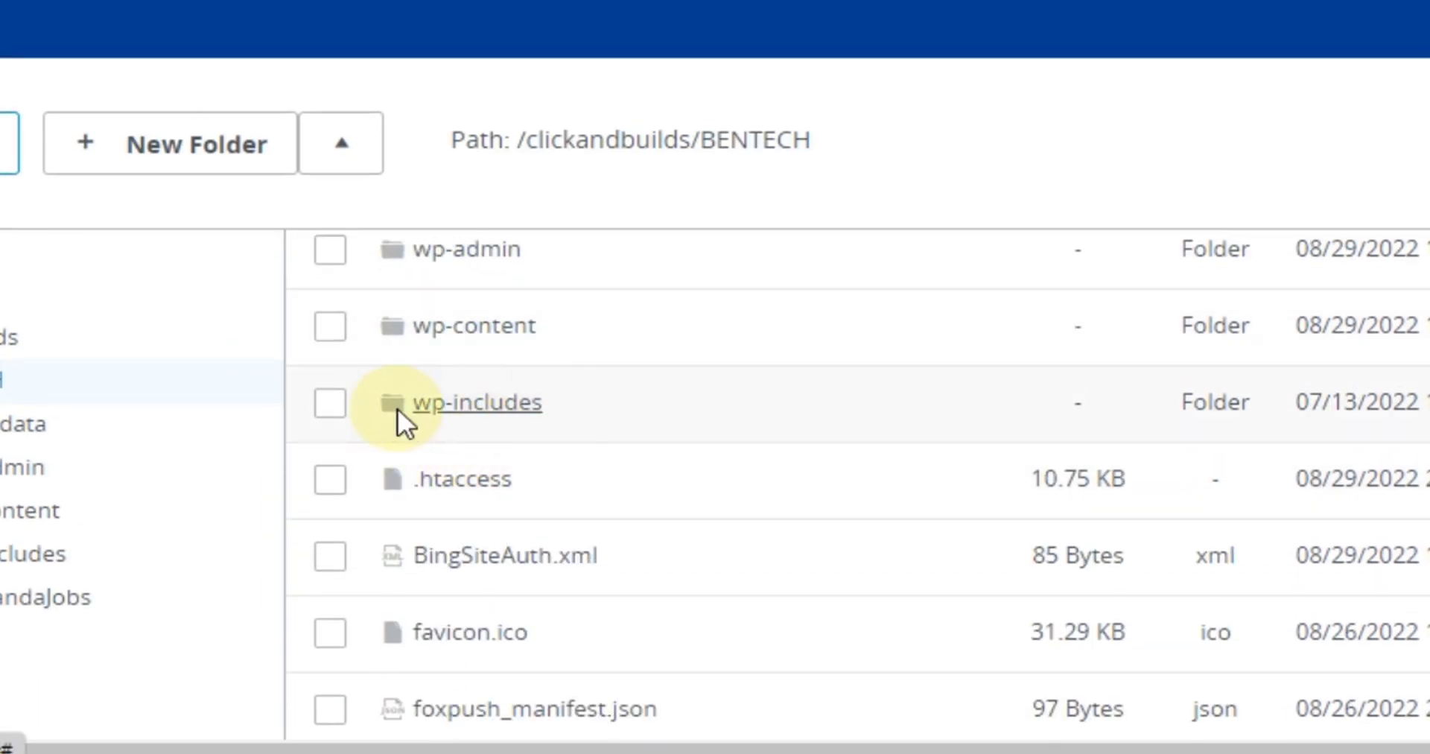
scroll(995, 500, "up", 2)
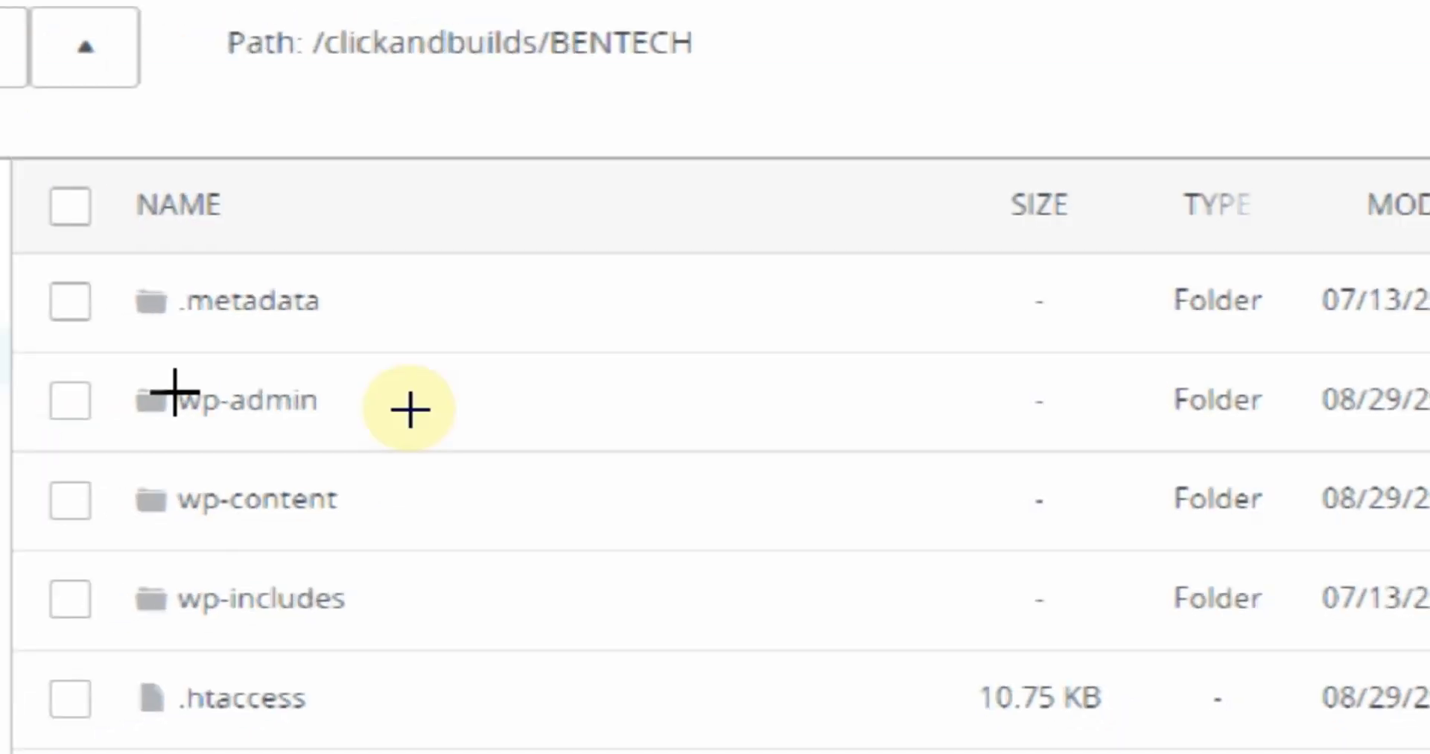
Step: Open the wp-admin folder and locate the php.ini file in its listing
left_click_drag(301, 377, 628, 448)
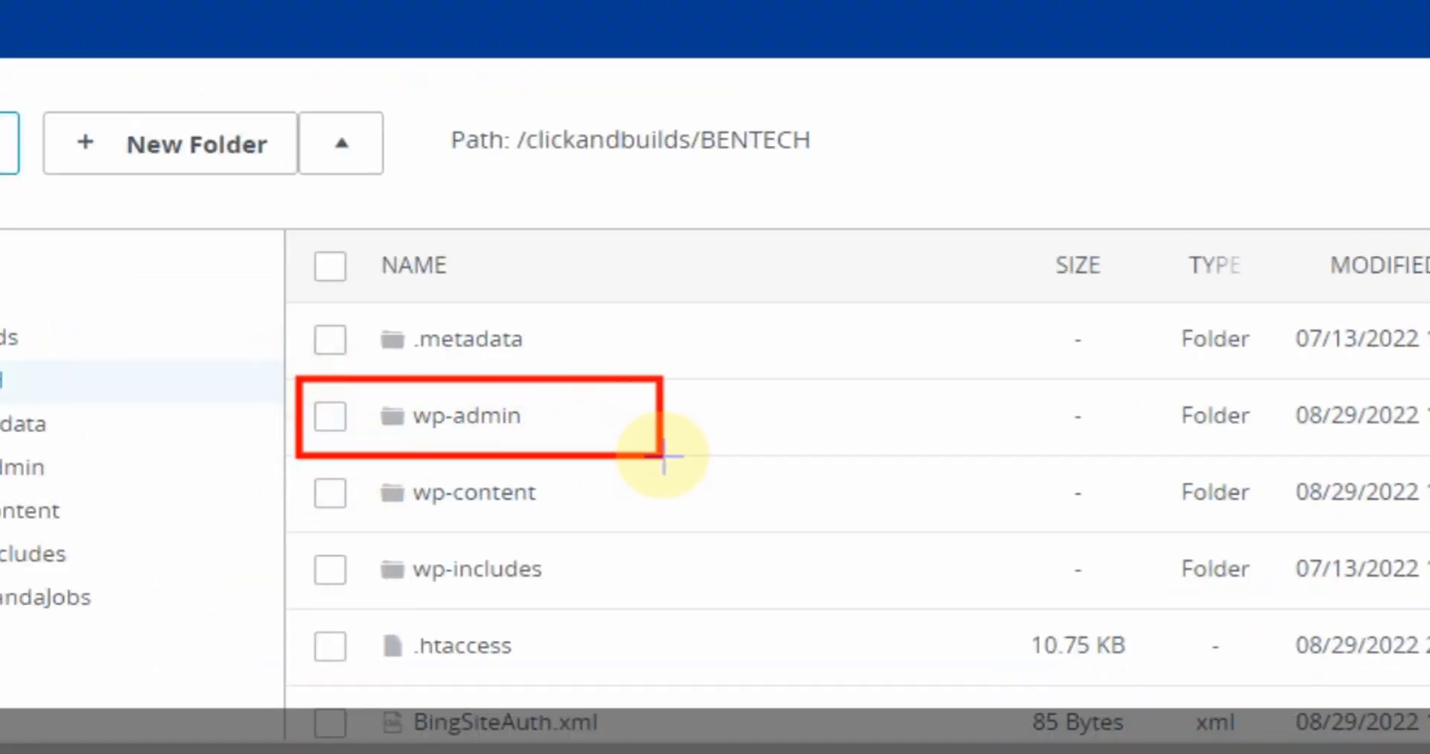
key("Escape")
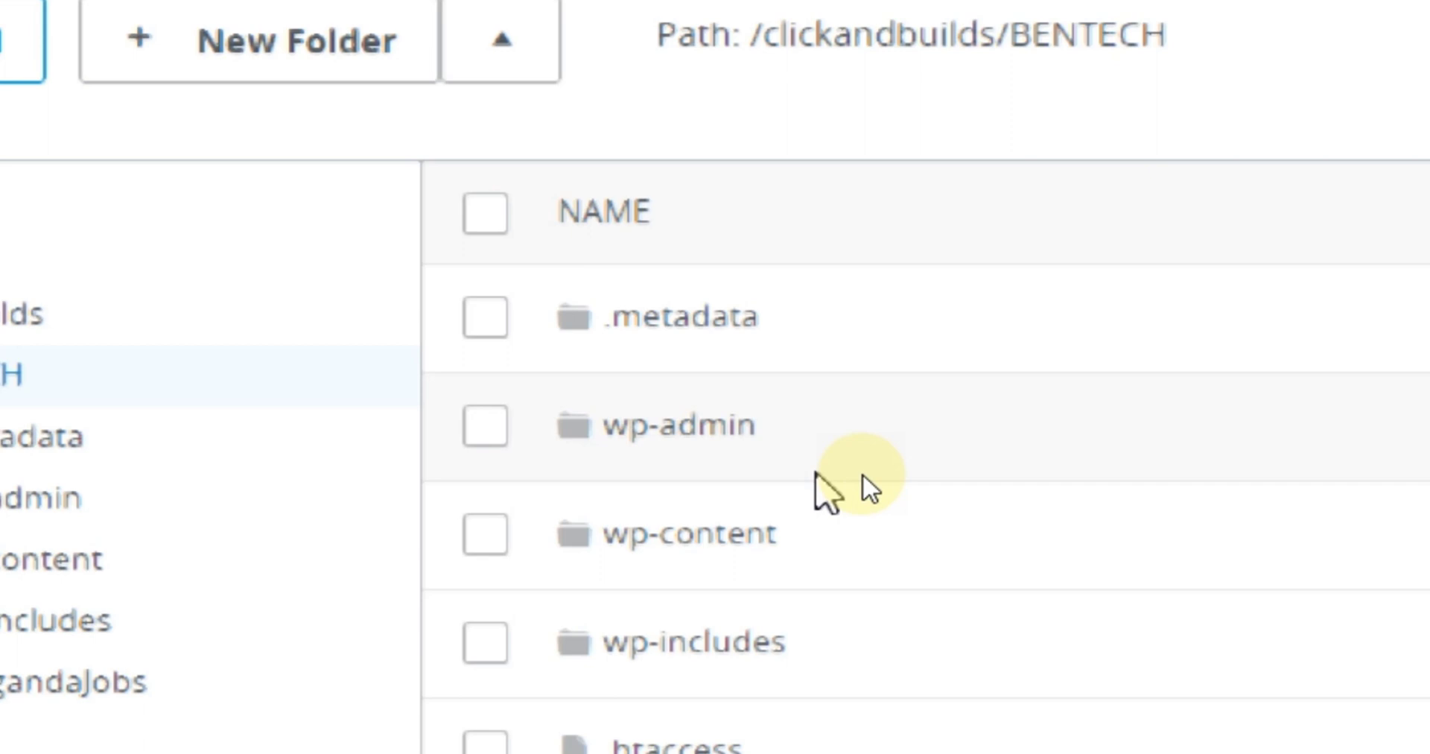
left_click(712, 426)
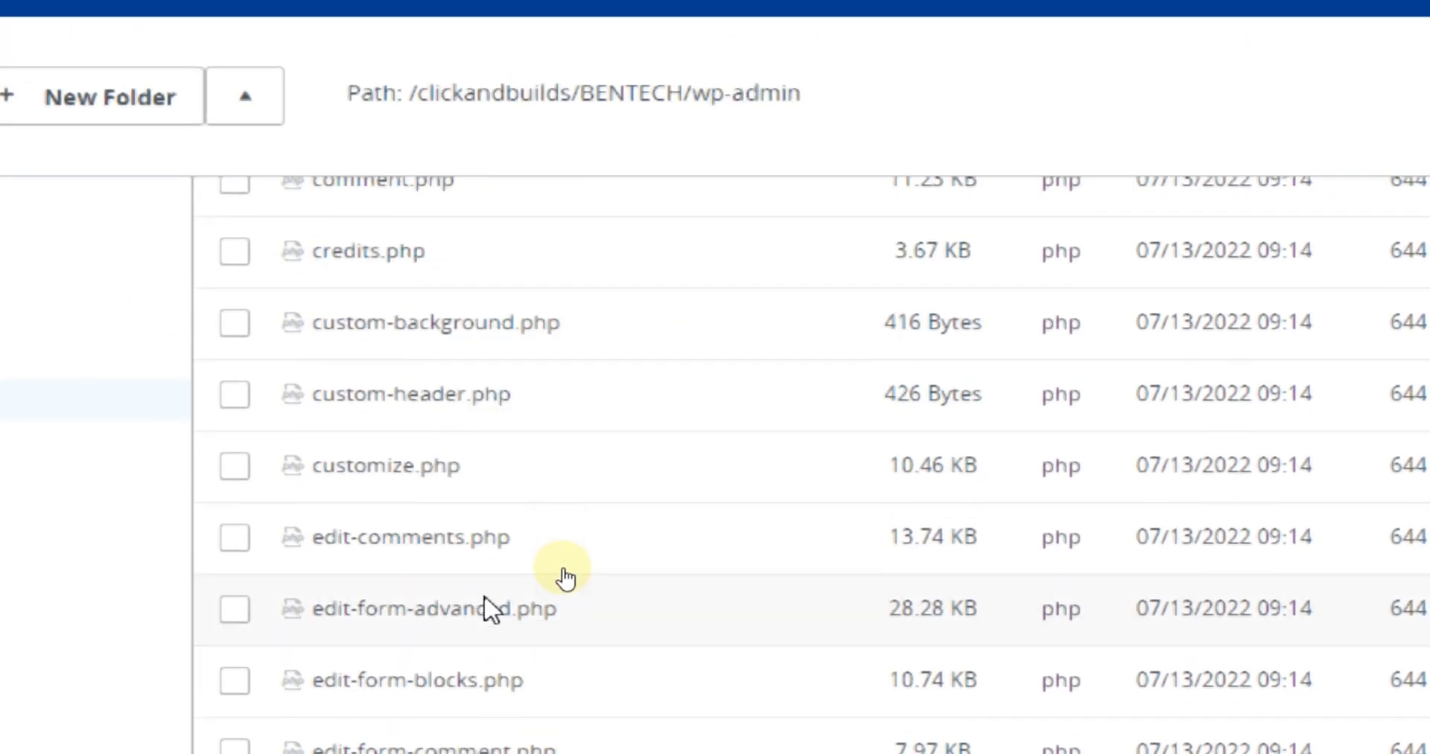
scroll(528, 629, "up", 10)
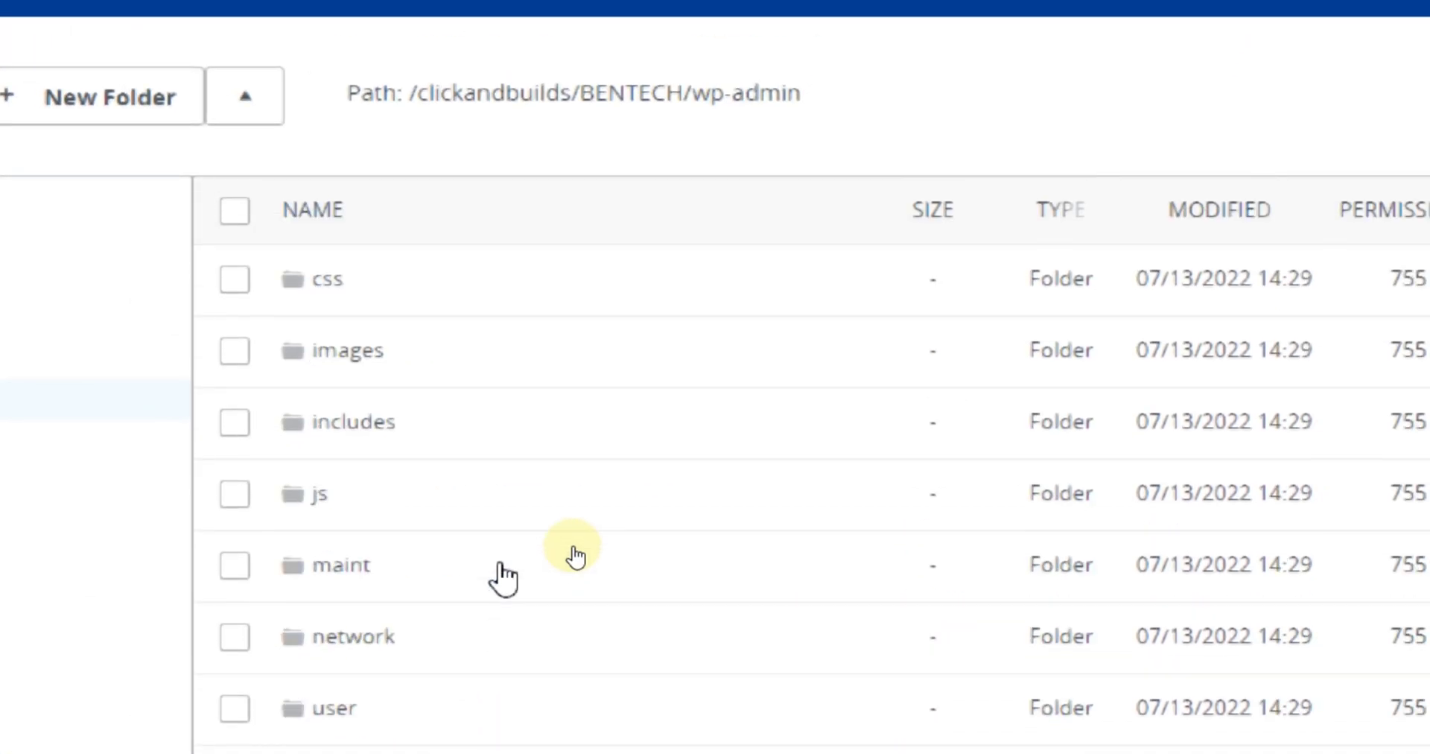
scroll(575, 557, "down", 15)
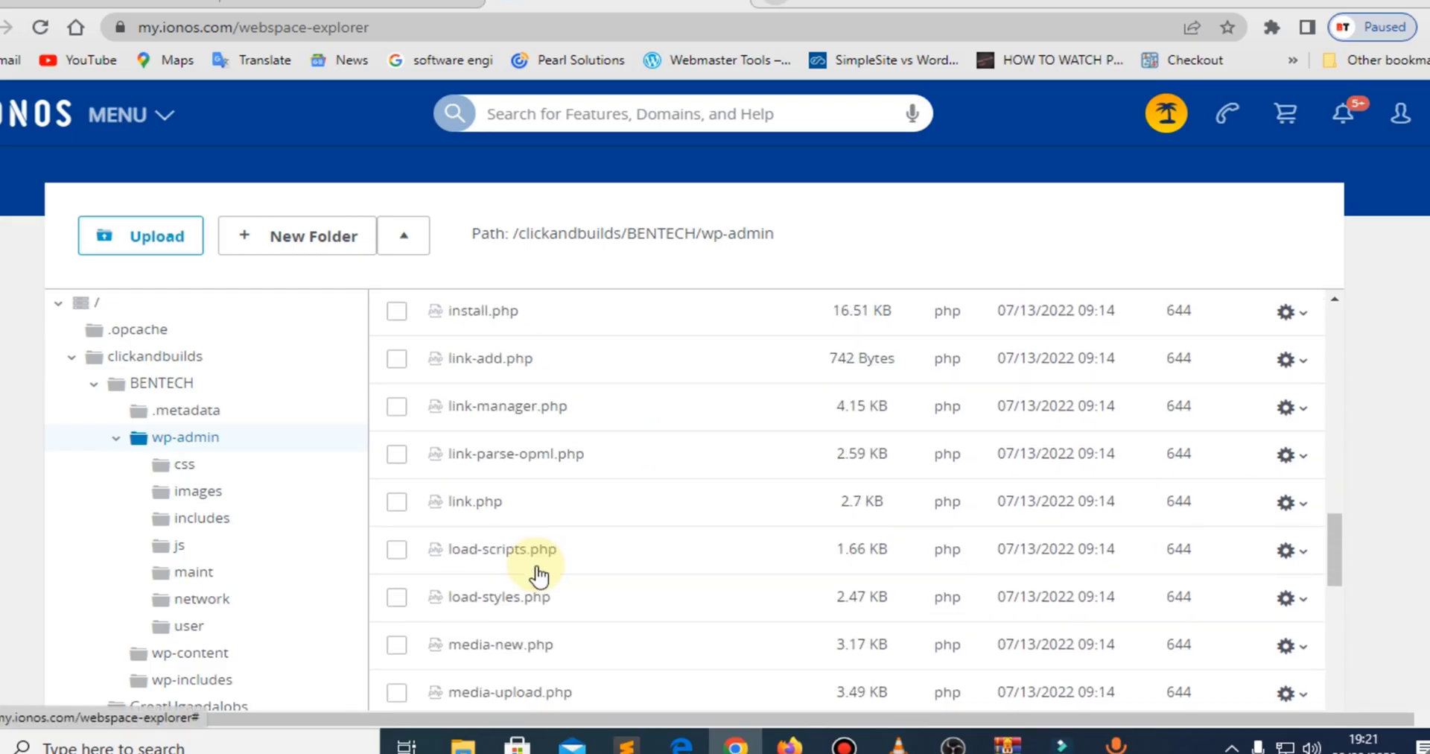
scroll(538, 576, "down", 20)
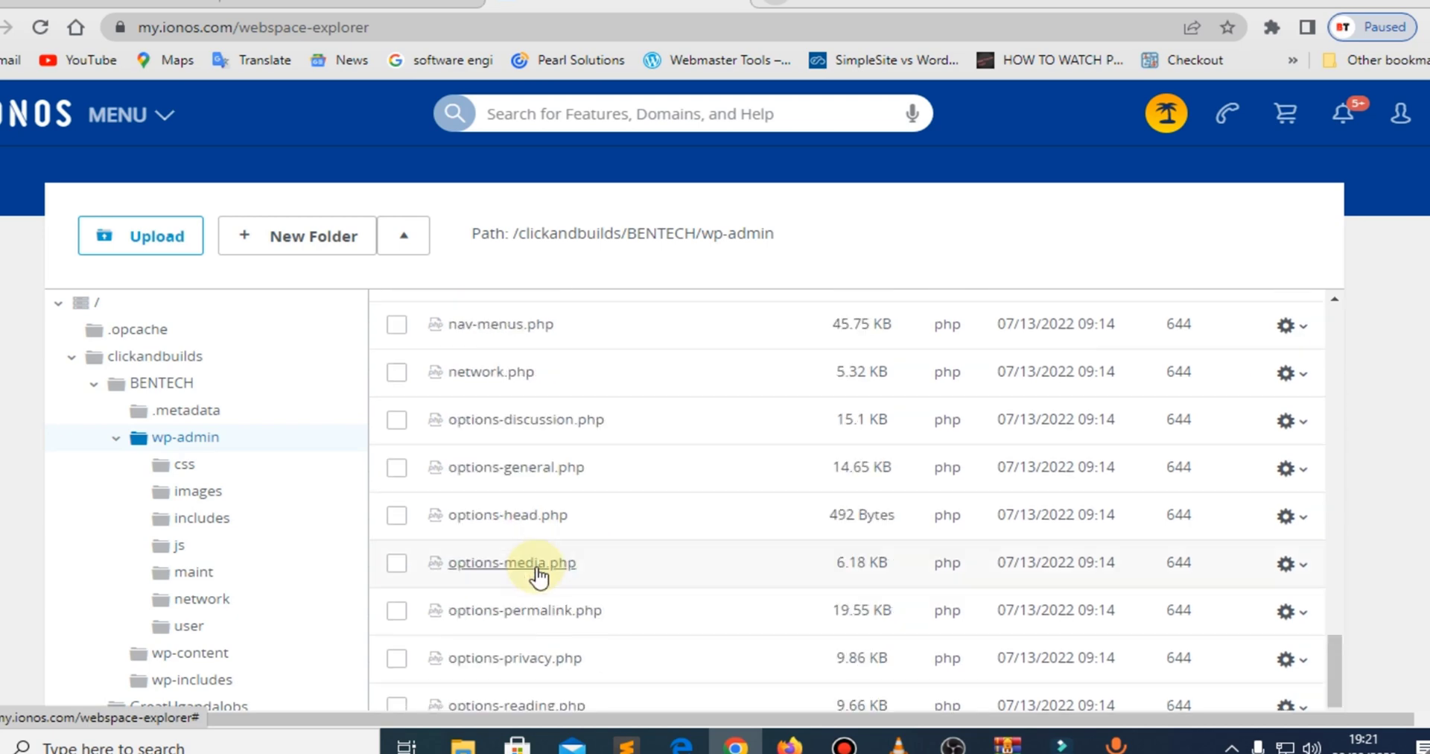
scroll(537, 577, "up", 3)
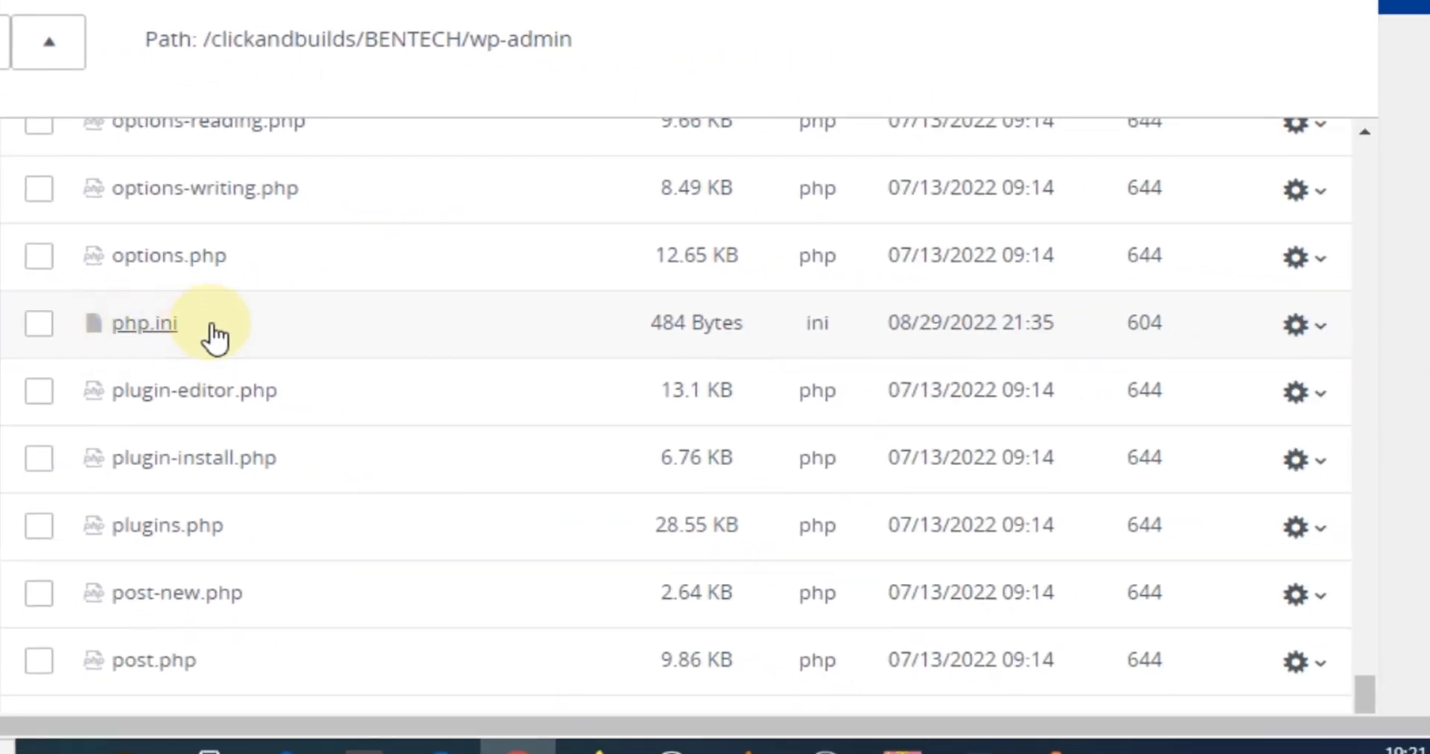
Step: Download php.ini from the wp-admin folder and keep the file despite its type
left_click(1326, 326)
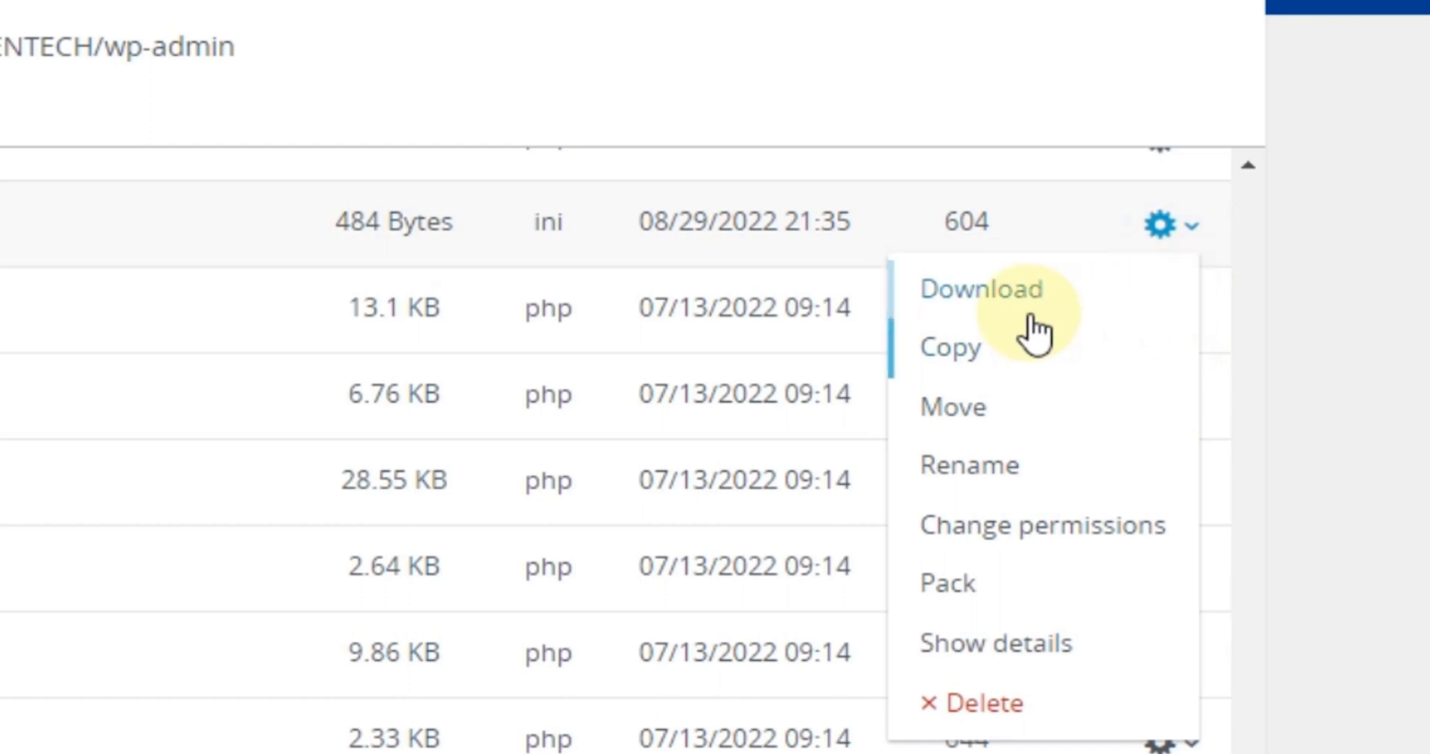
left_click(982, 305)
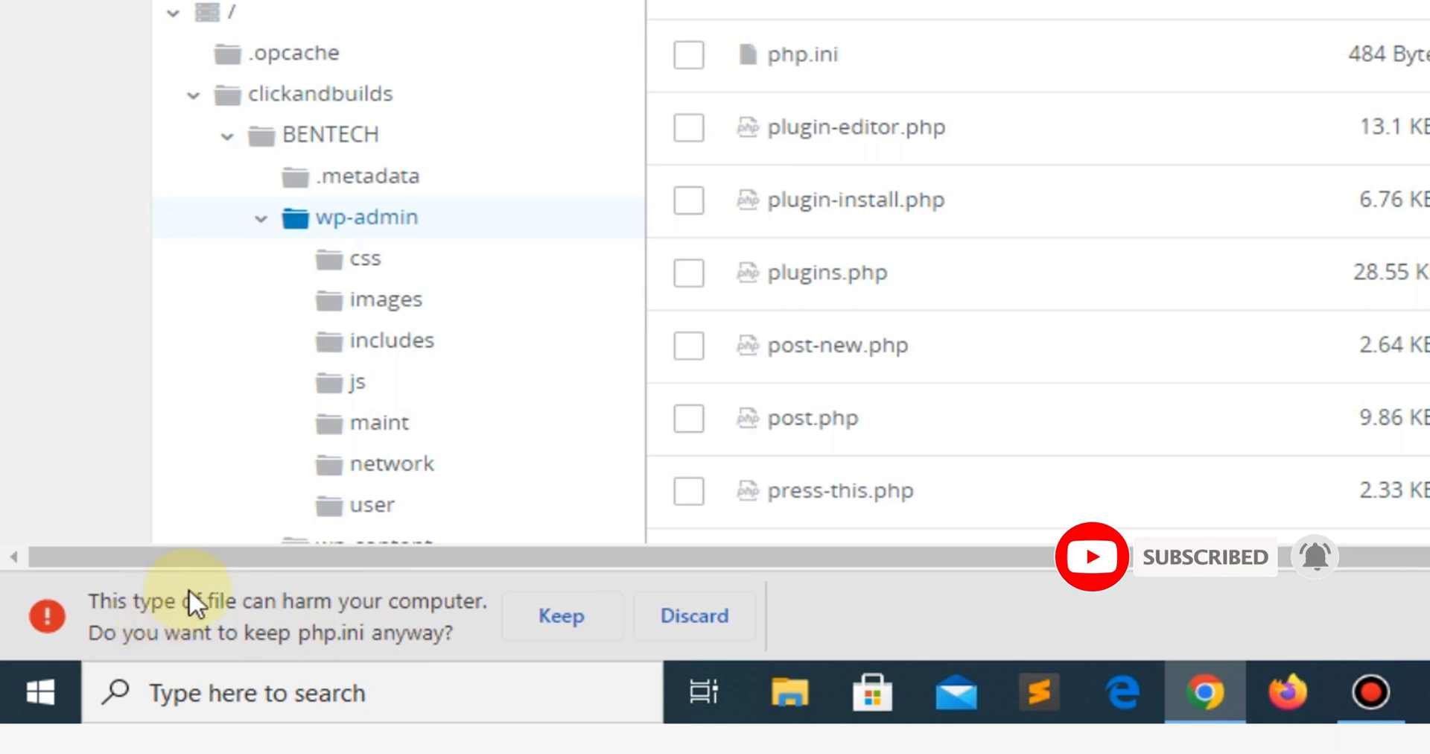
left_click(553, 615)
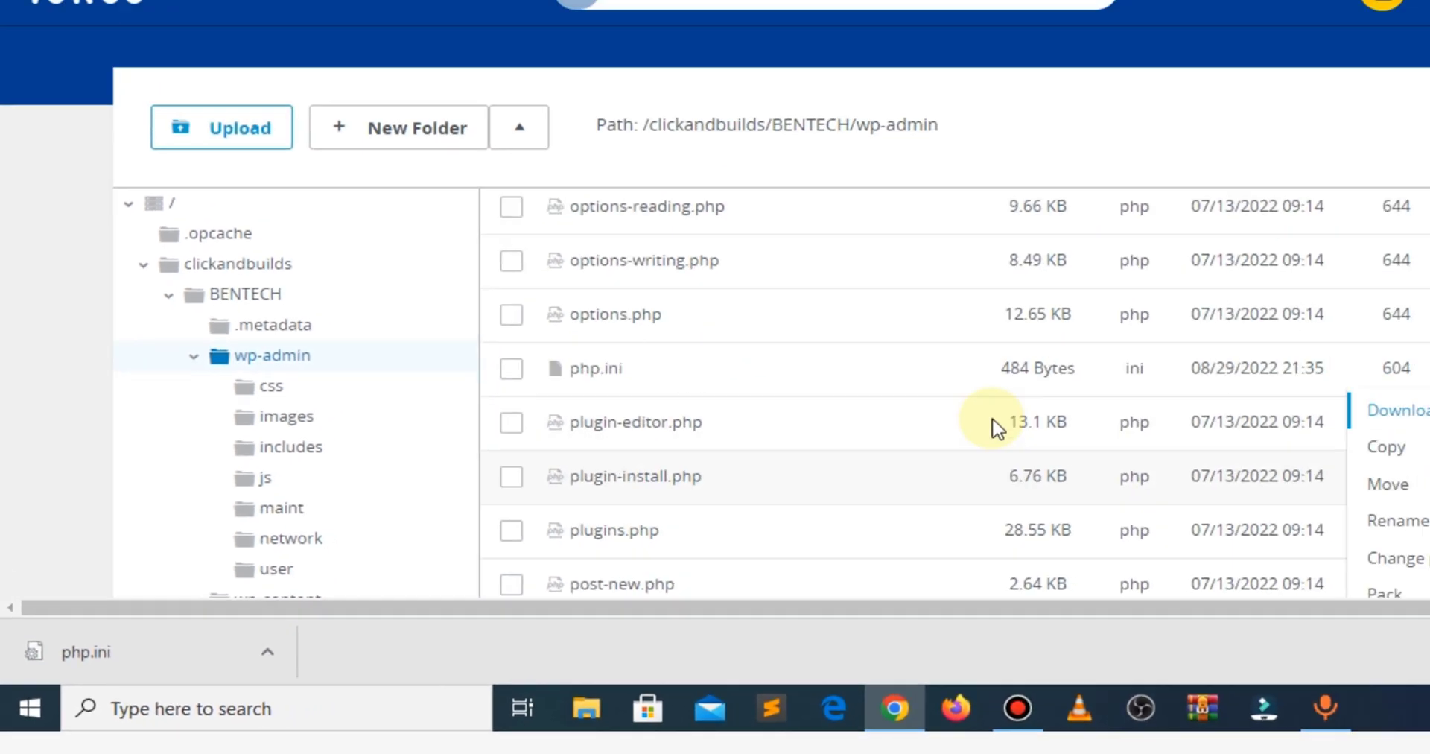
Step: Show the downloaded php.ini file in its folder on the computer
scroll(686, 463, "up", 3)
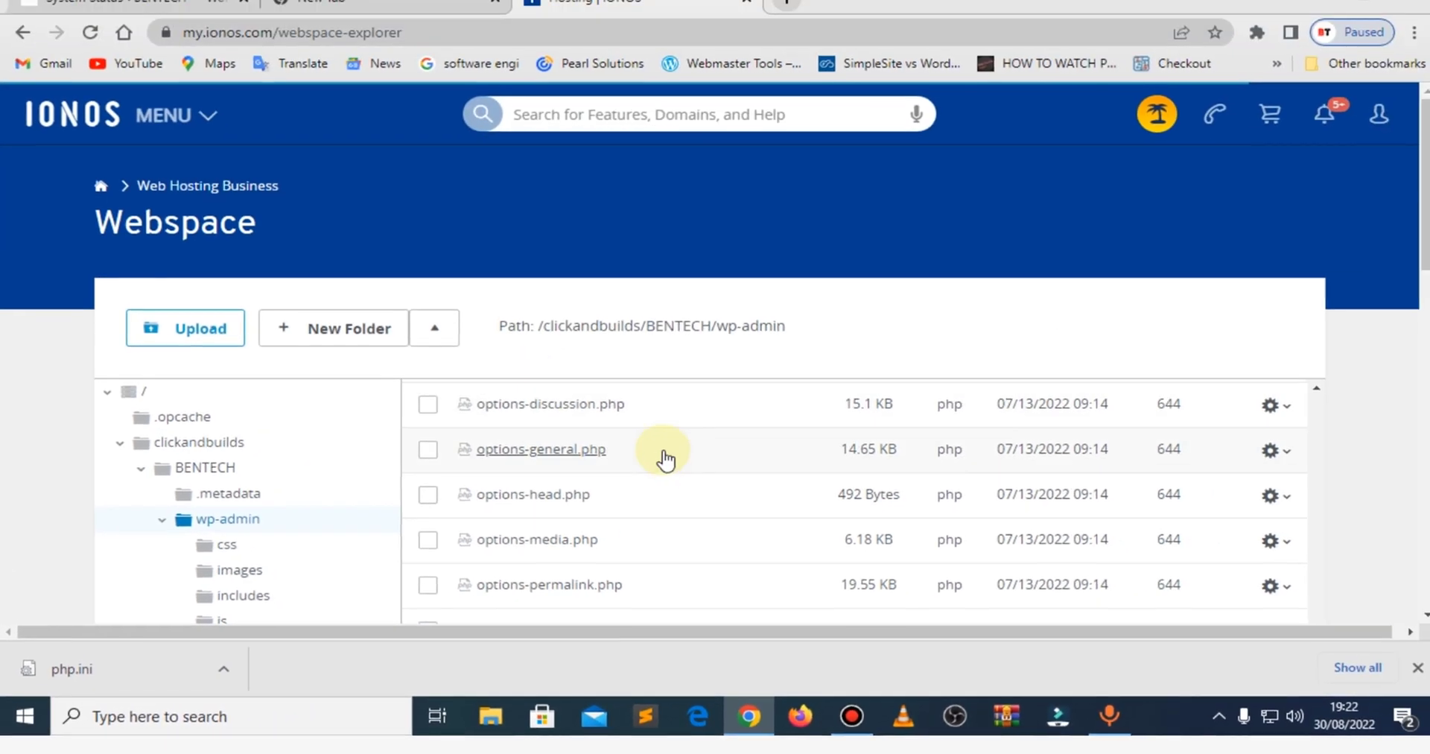
scroll(714, 481, "down", 2)
scroll(714, 480, "down", 2)
left_click(219, 700)
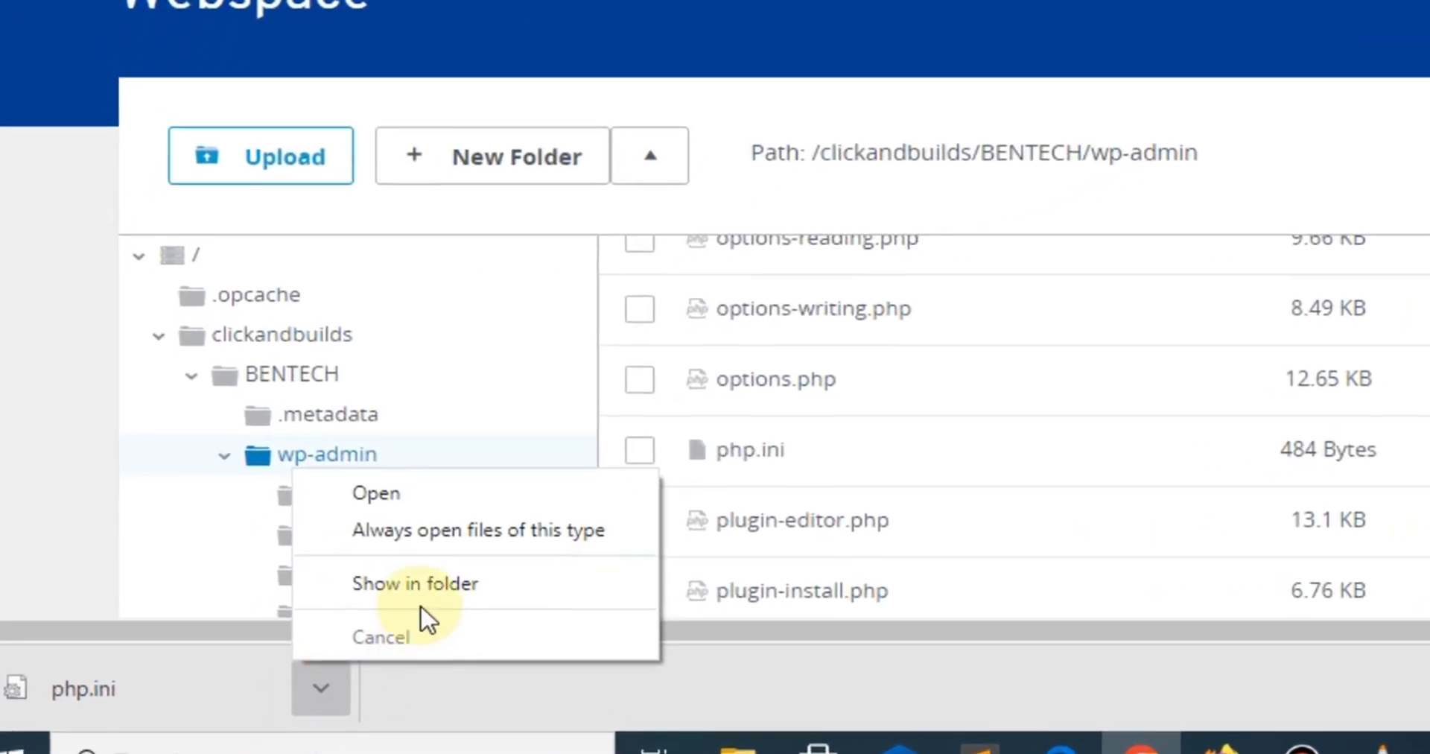
left_click(290, 637)
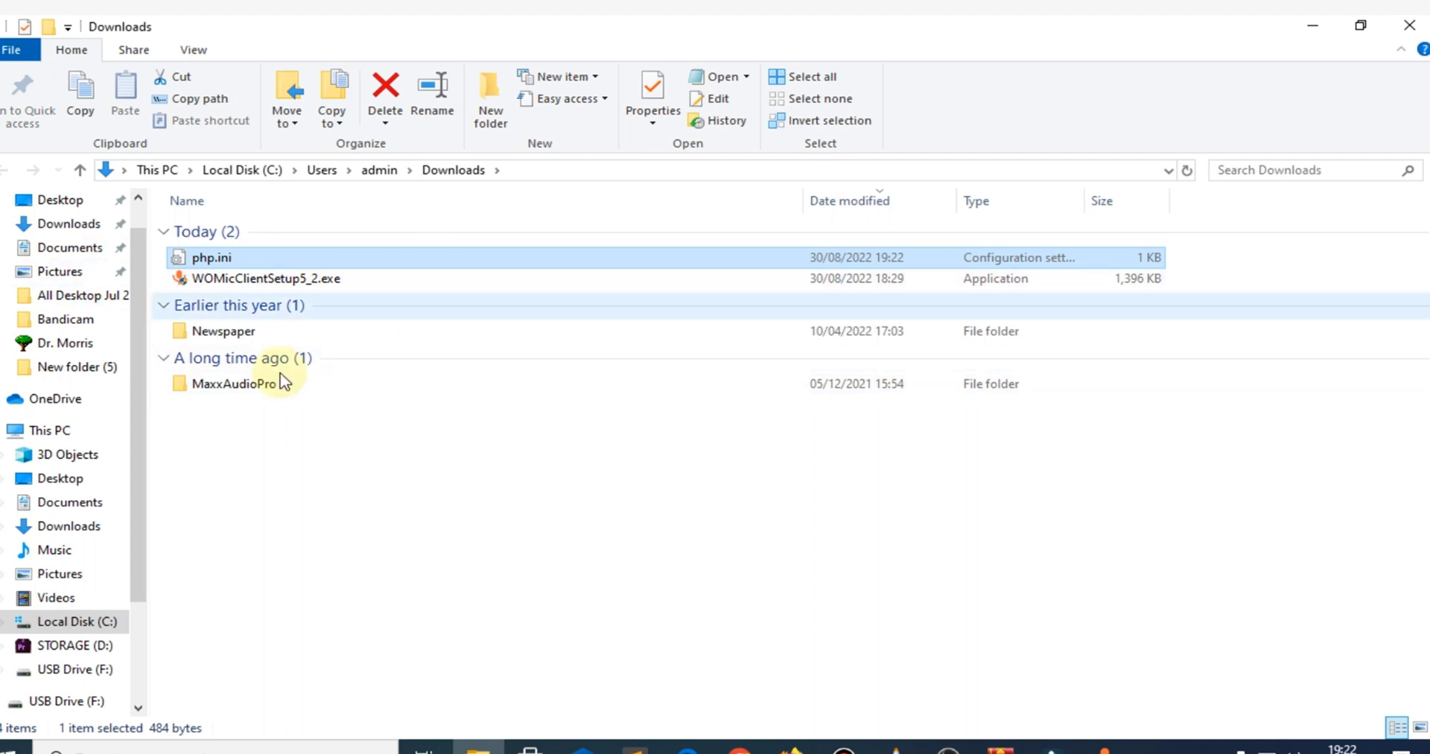
Step: Make a duplicate of php.ini in the same Downloads folder
right_click(222, 261)
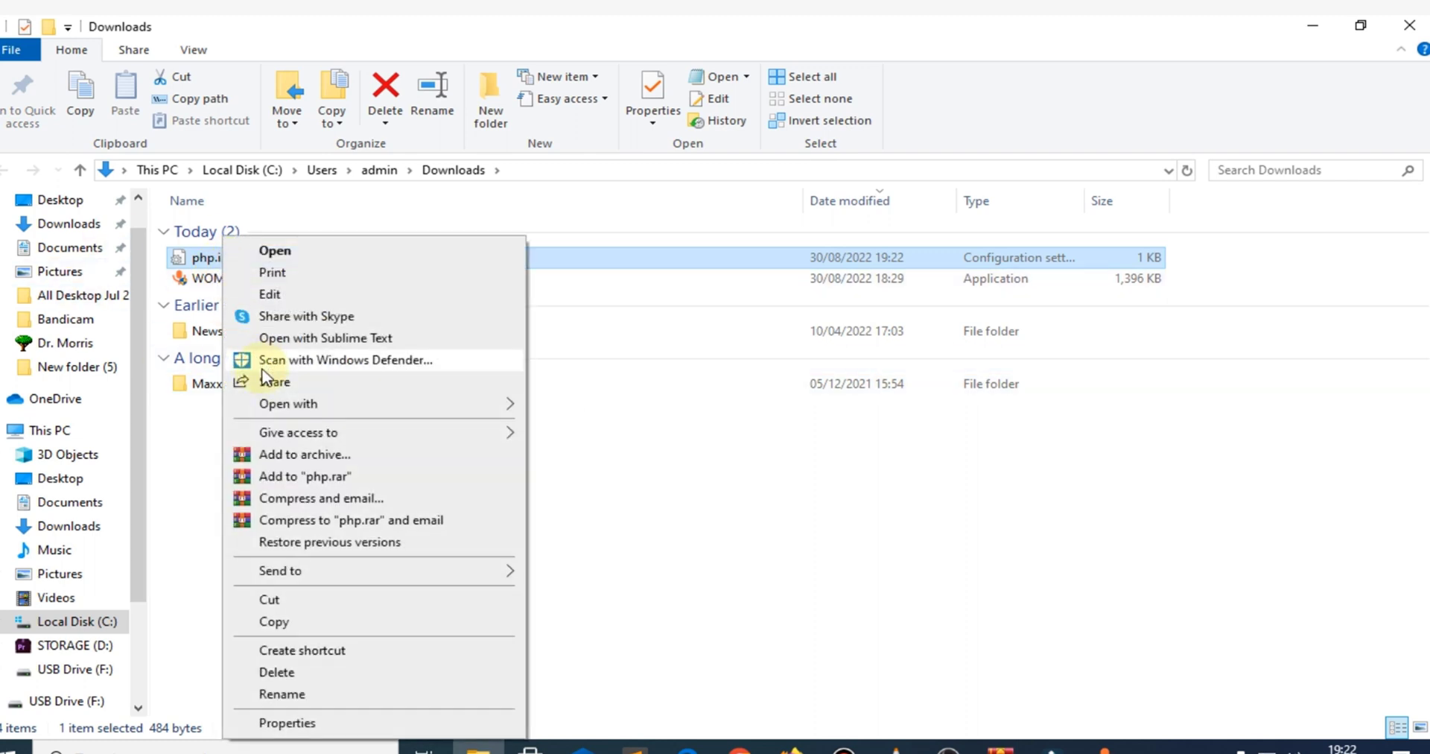
left_click(281, 621)
right_click(307, 494)
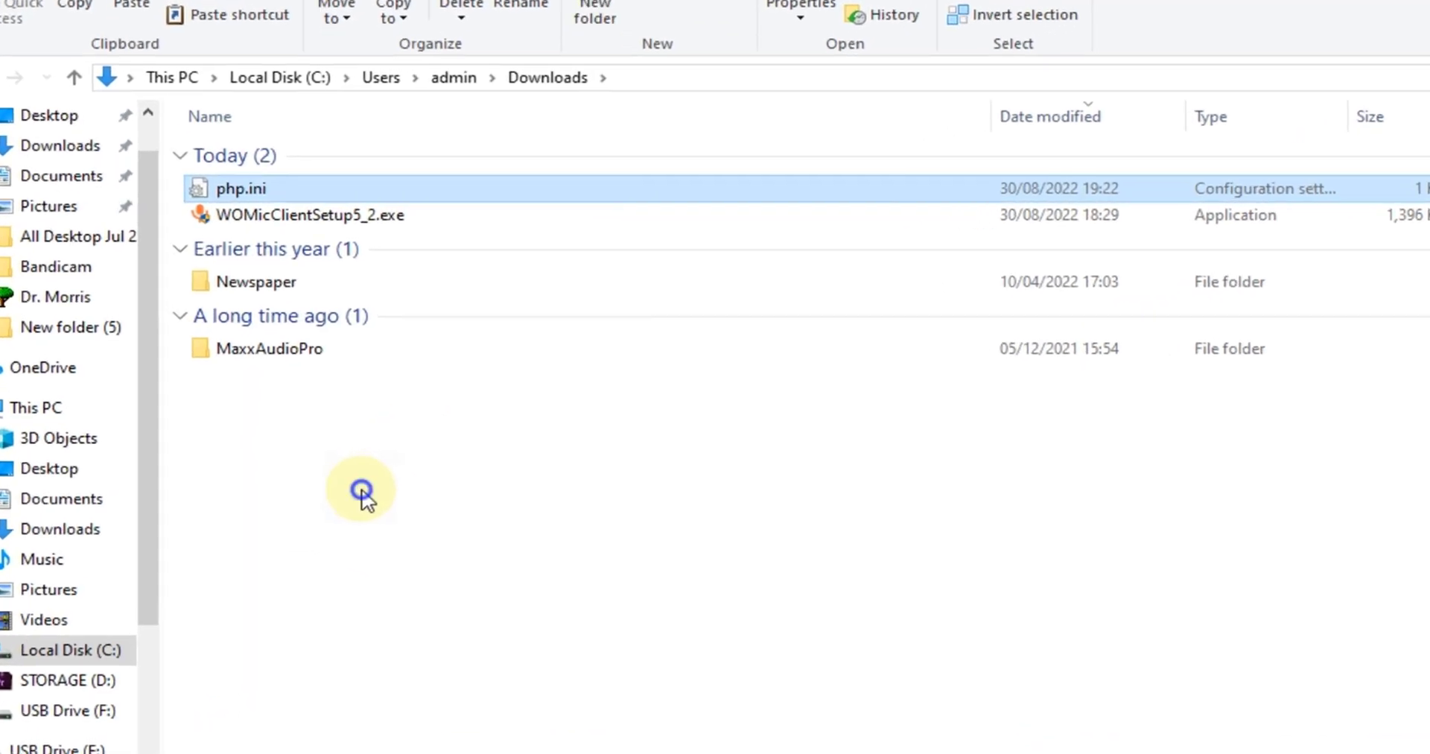
left_click(405, 327)
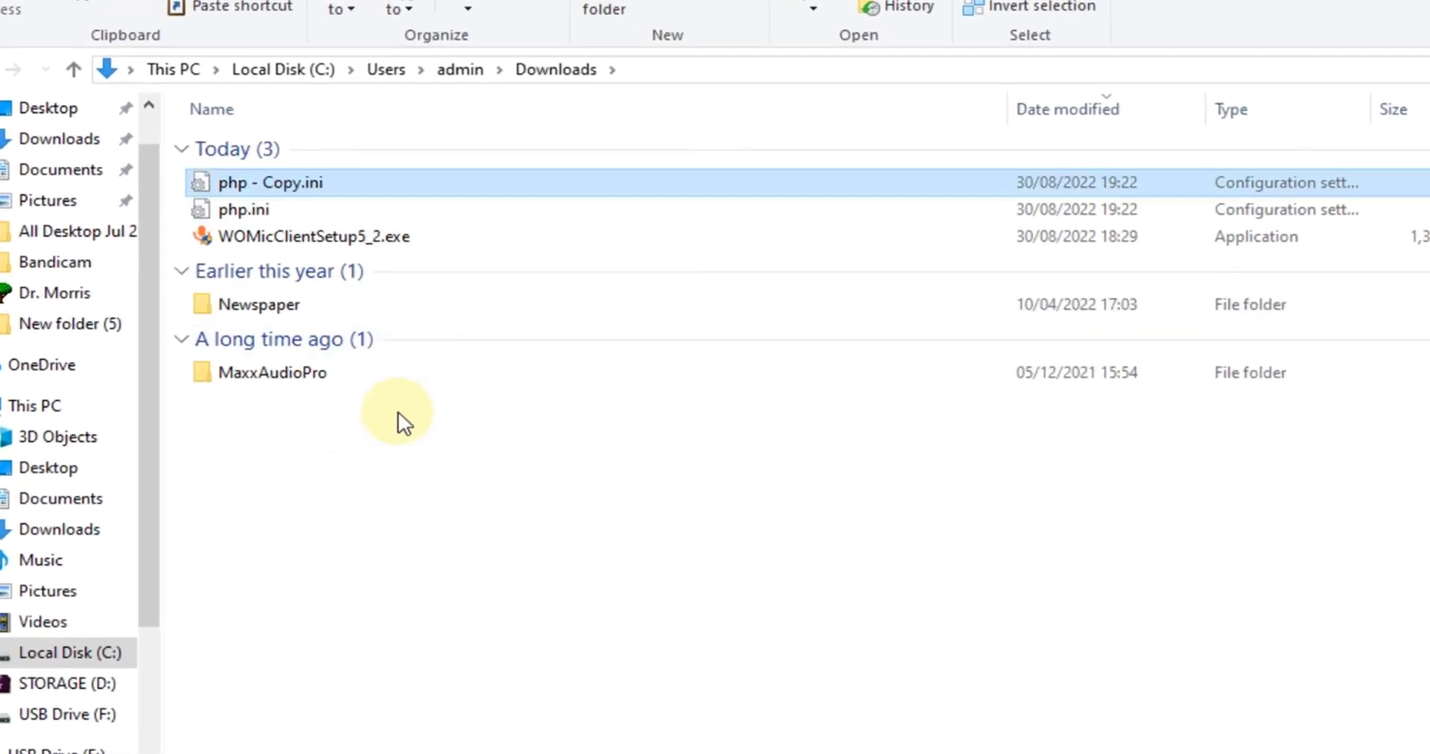
Step: Open the original php.ini from Downloads in Notepad
left_click(255, 208)
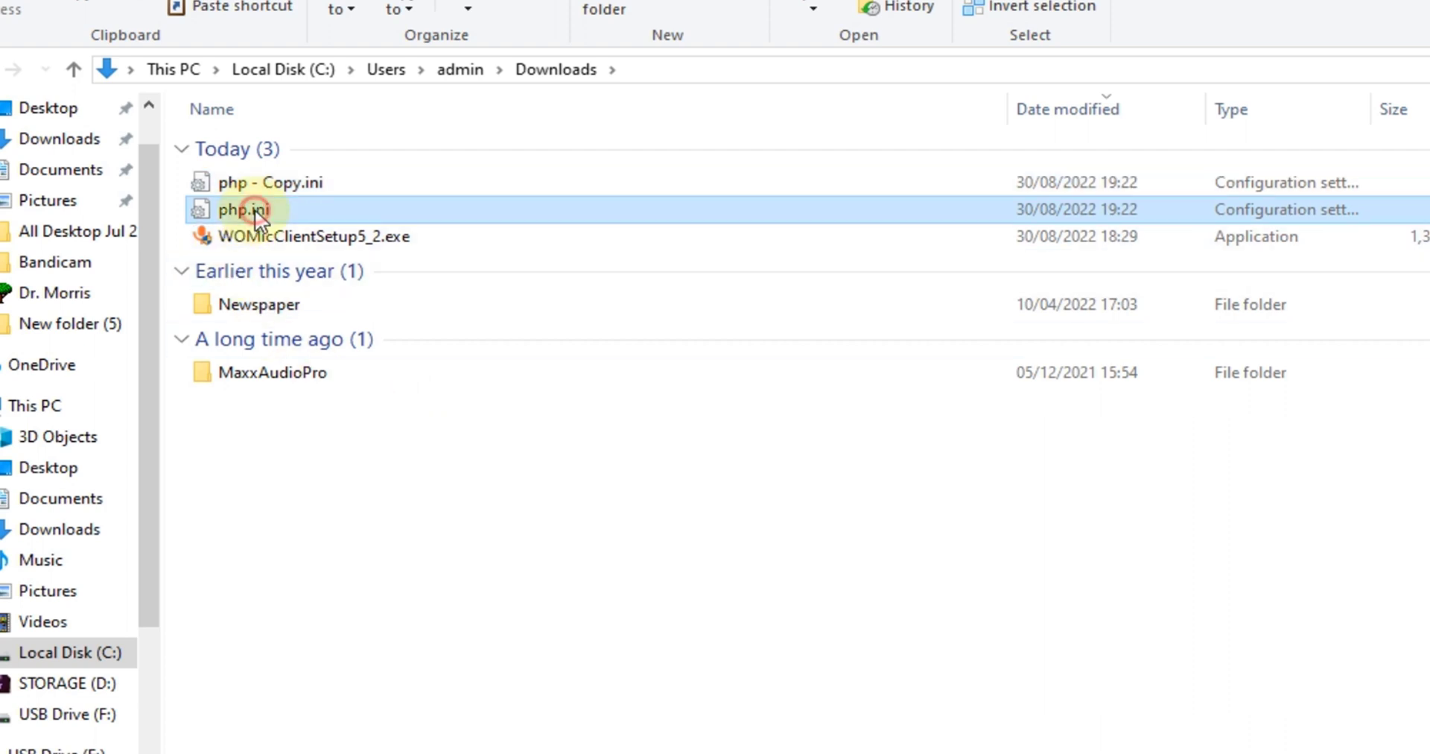
right_click(294, 209)
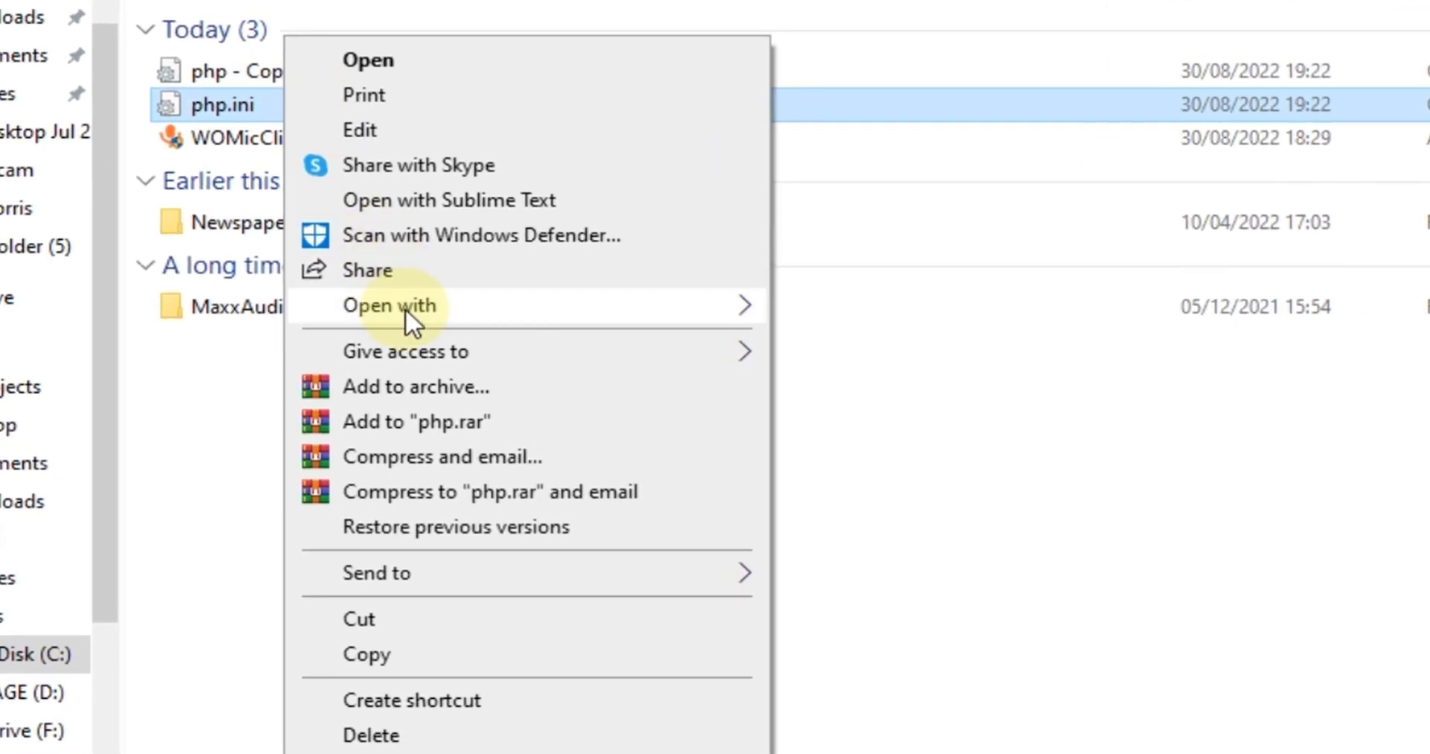
mouse_move(407, 308)
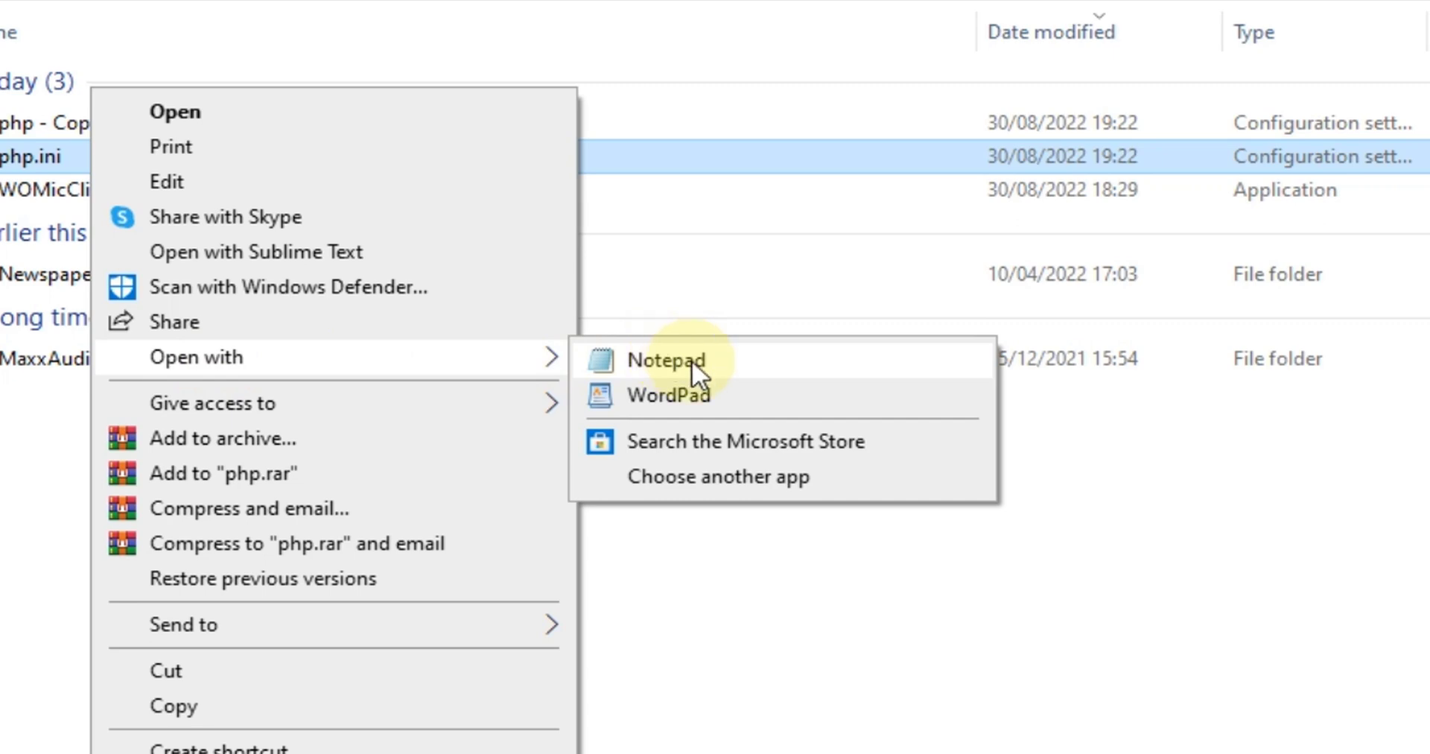
left_click(691, 360)
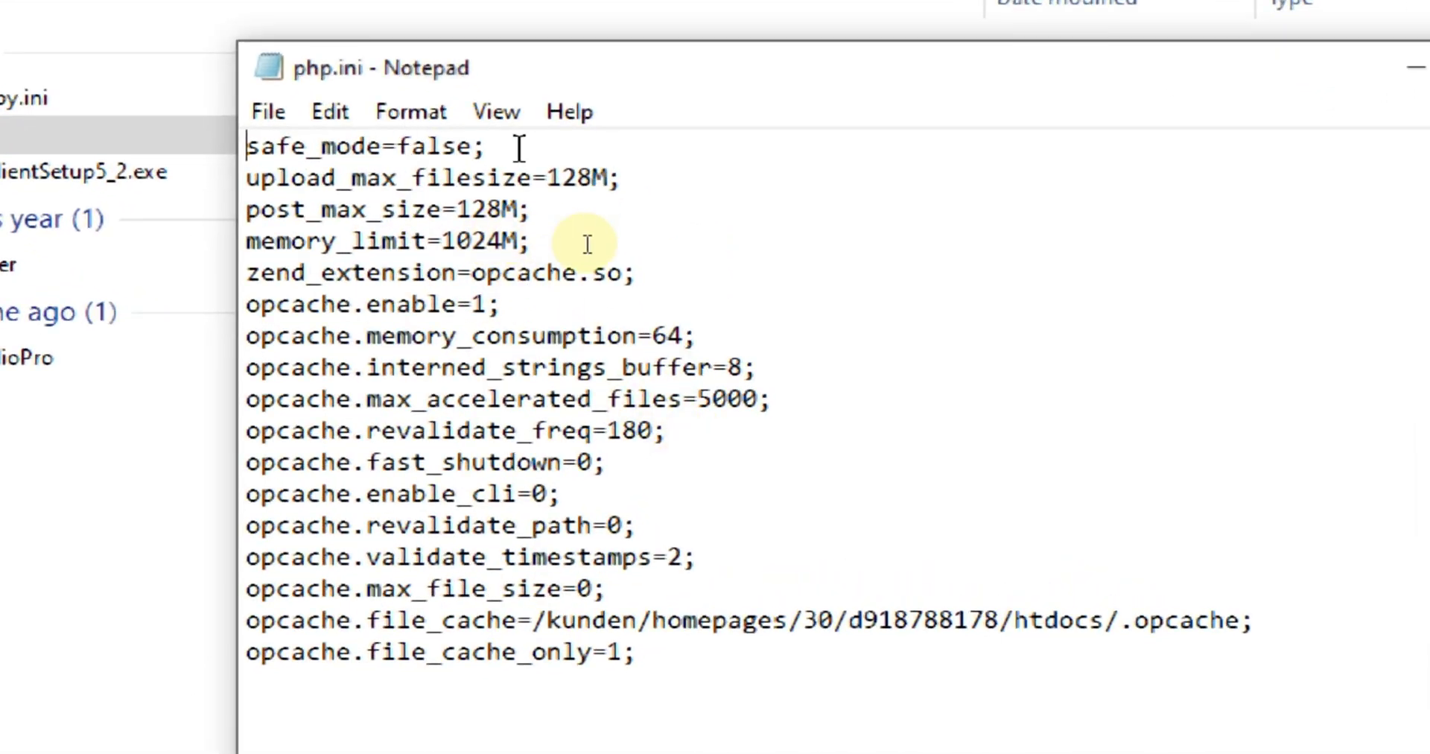
left_click(457, 273)
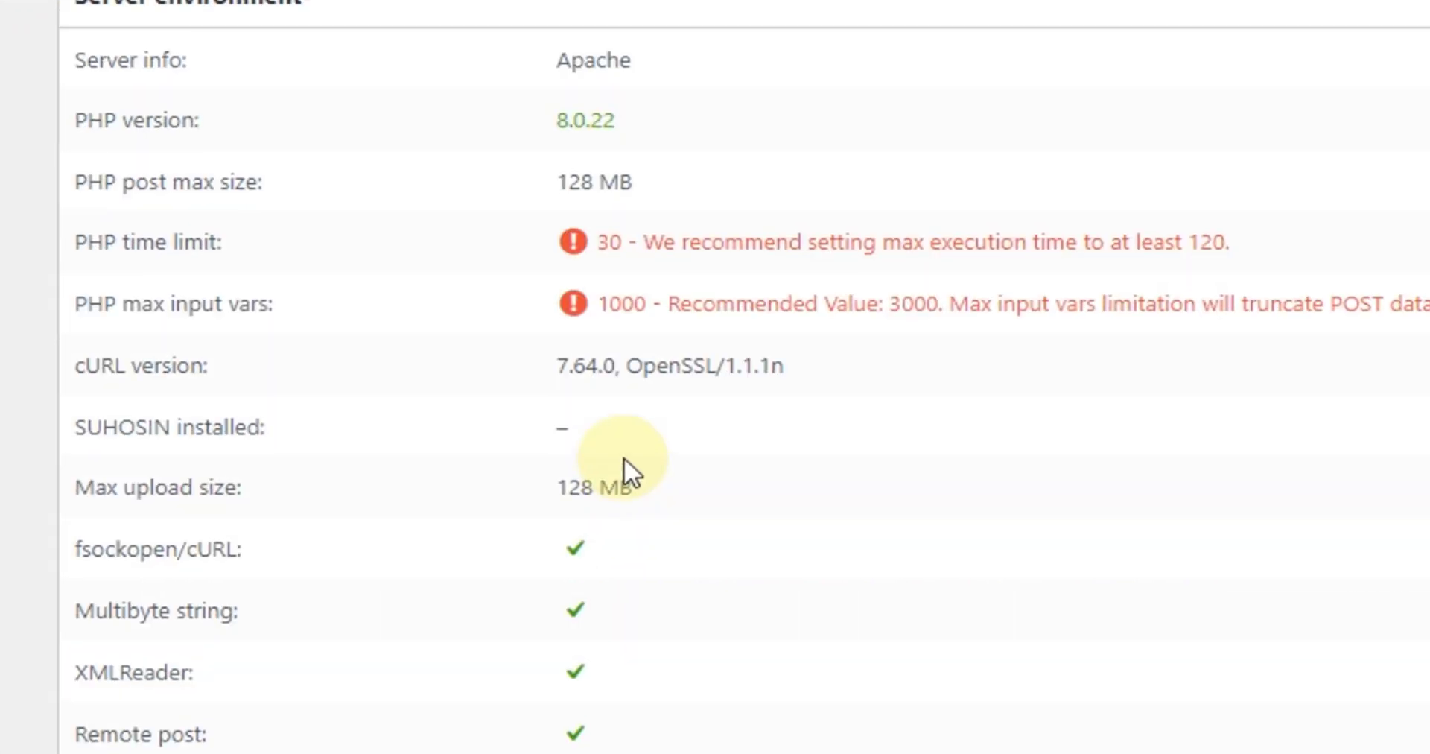
Step: Set upload_max_filesize to 1024M in php.ini
scroll(625, 473, "up", 2)
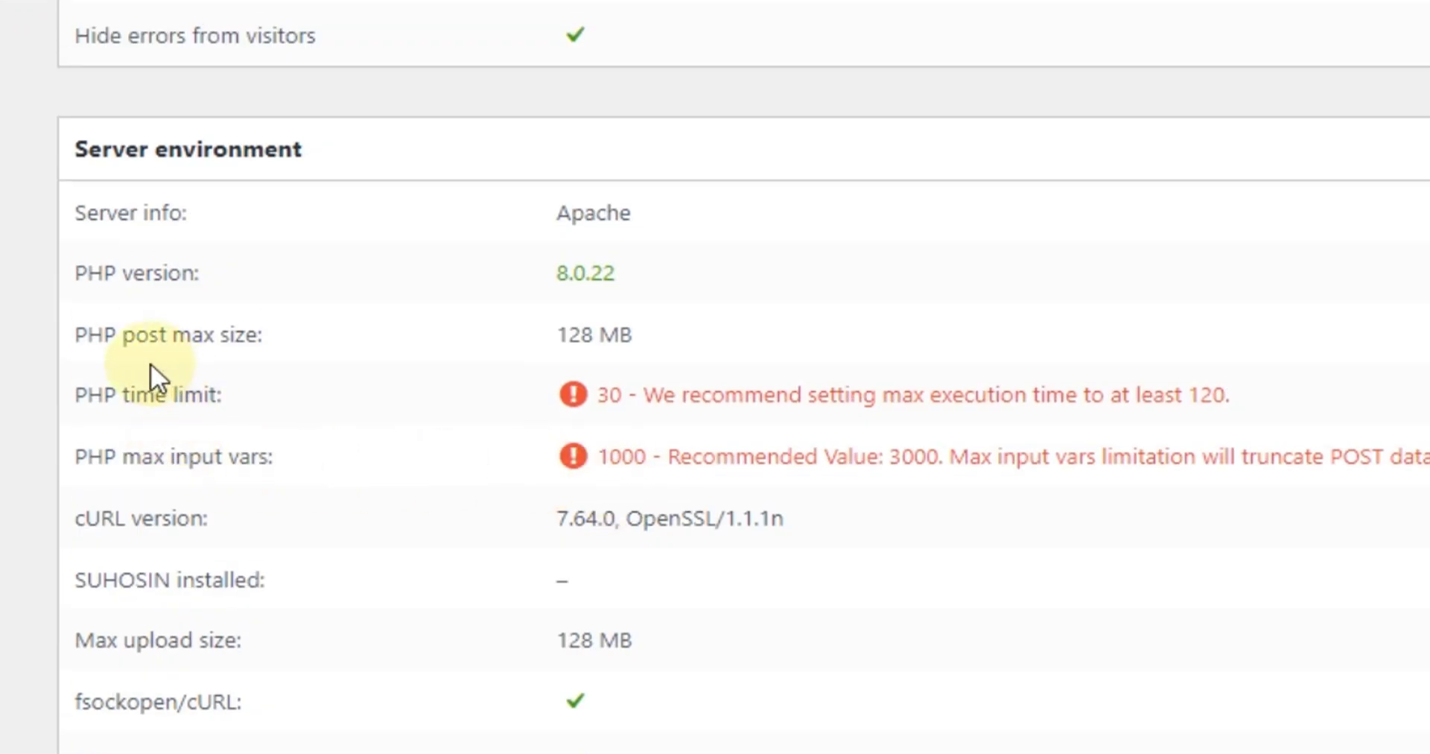
left_click_drag(1187, 424, 899, 391)
left_click(1185, 399)
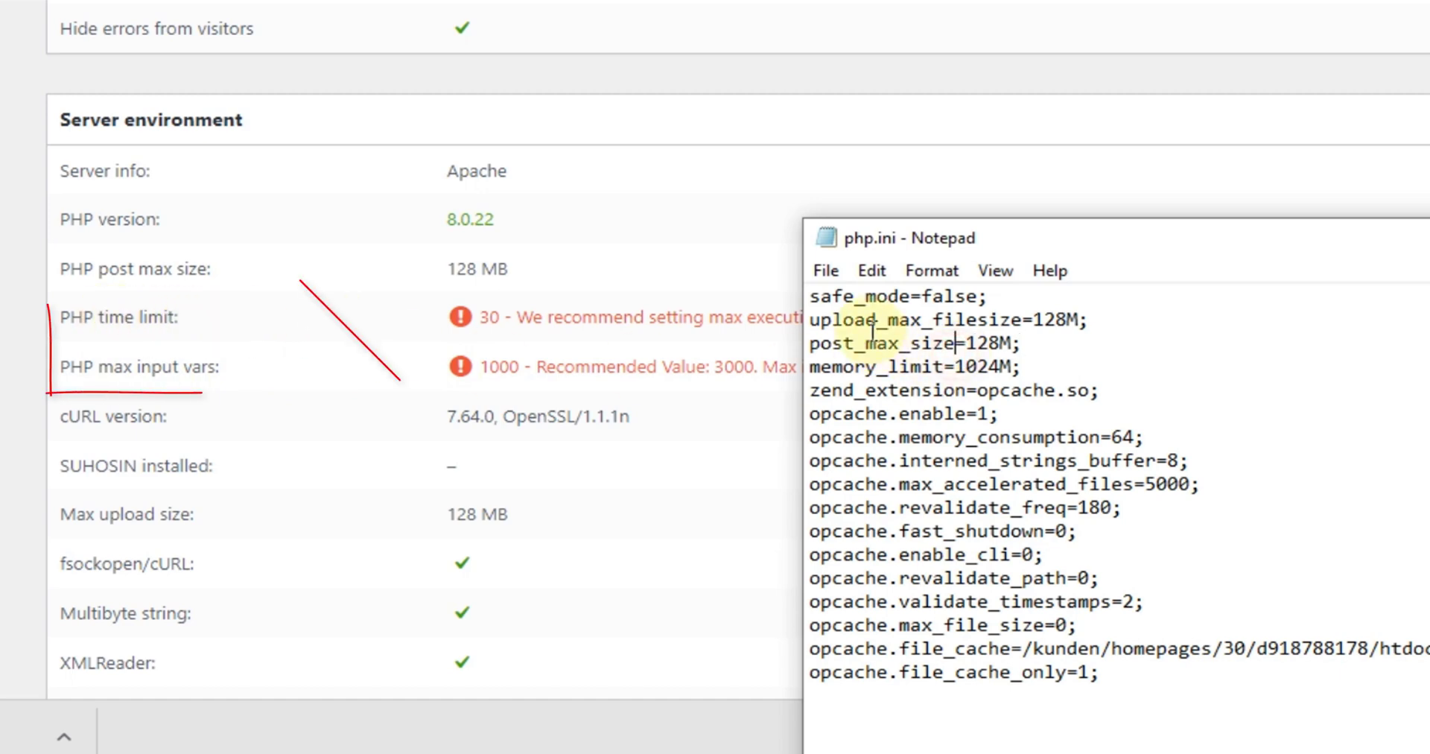
mouse_move(810, 313)
left_mouse_down()
mouse_move(908, 521)
mouse_move(951, 514)
left_mouse_up()
left_click(933, 390)
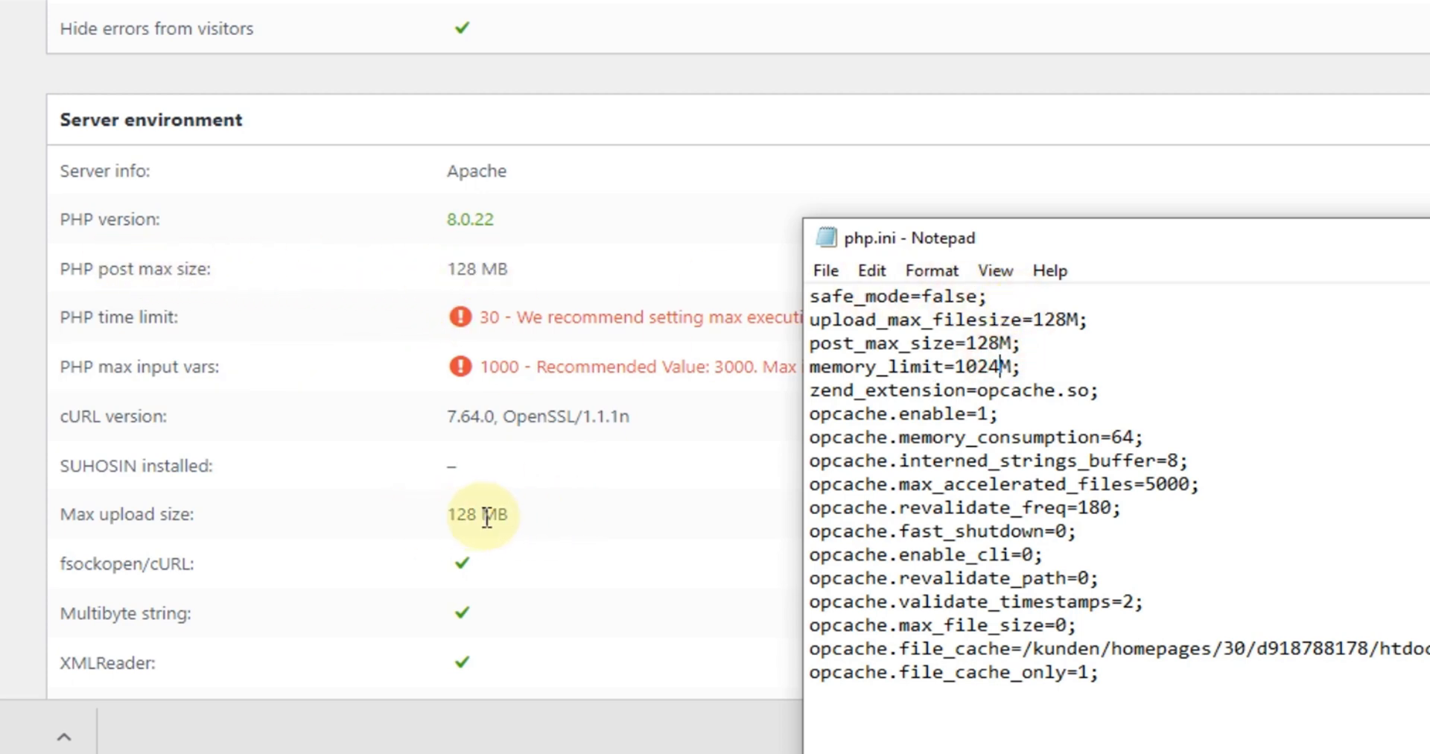
left_click(1035, 319)
left_click_drag(1040, 319, 1067, 321)
type("102")
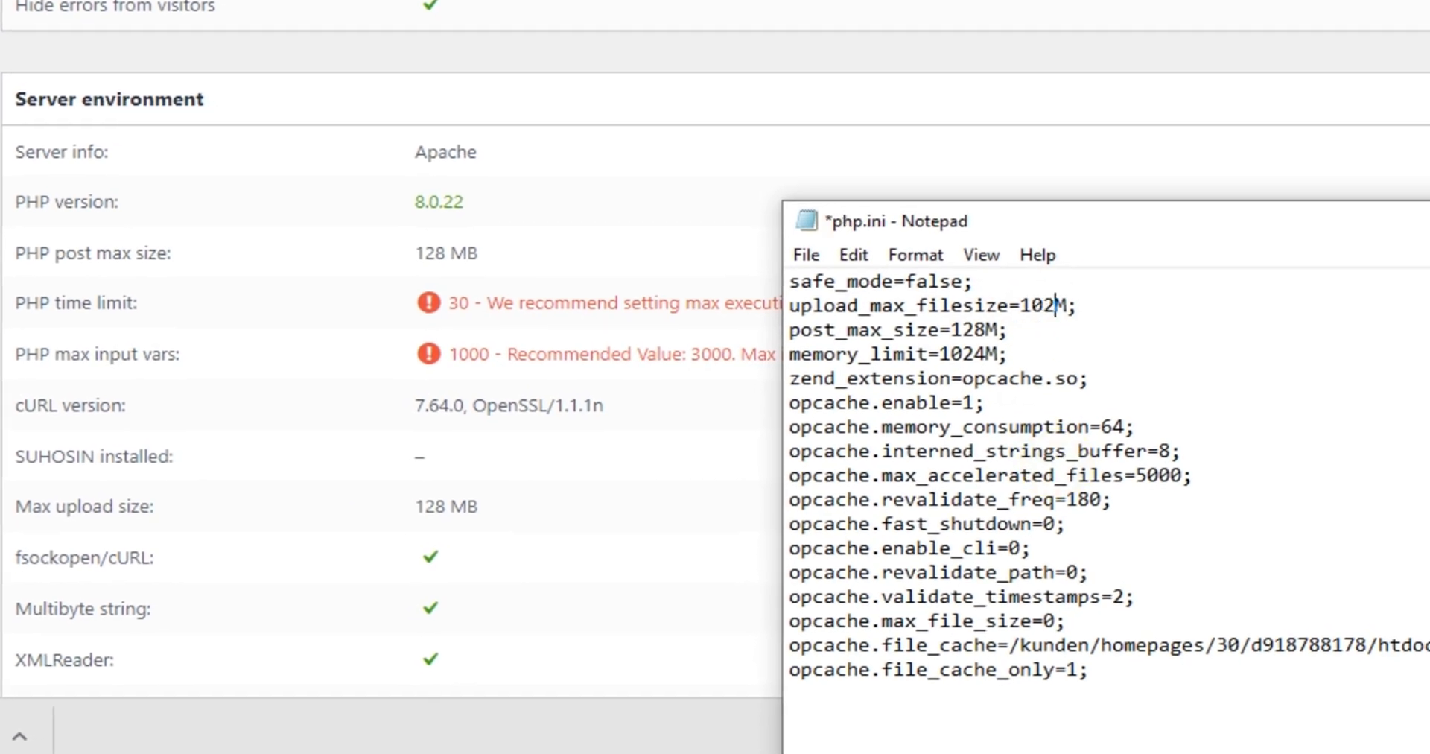
type("4")
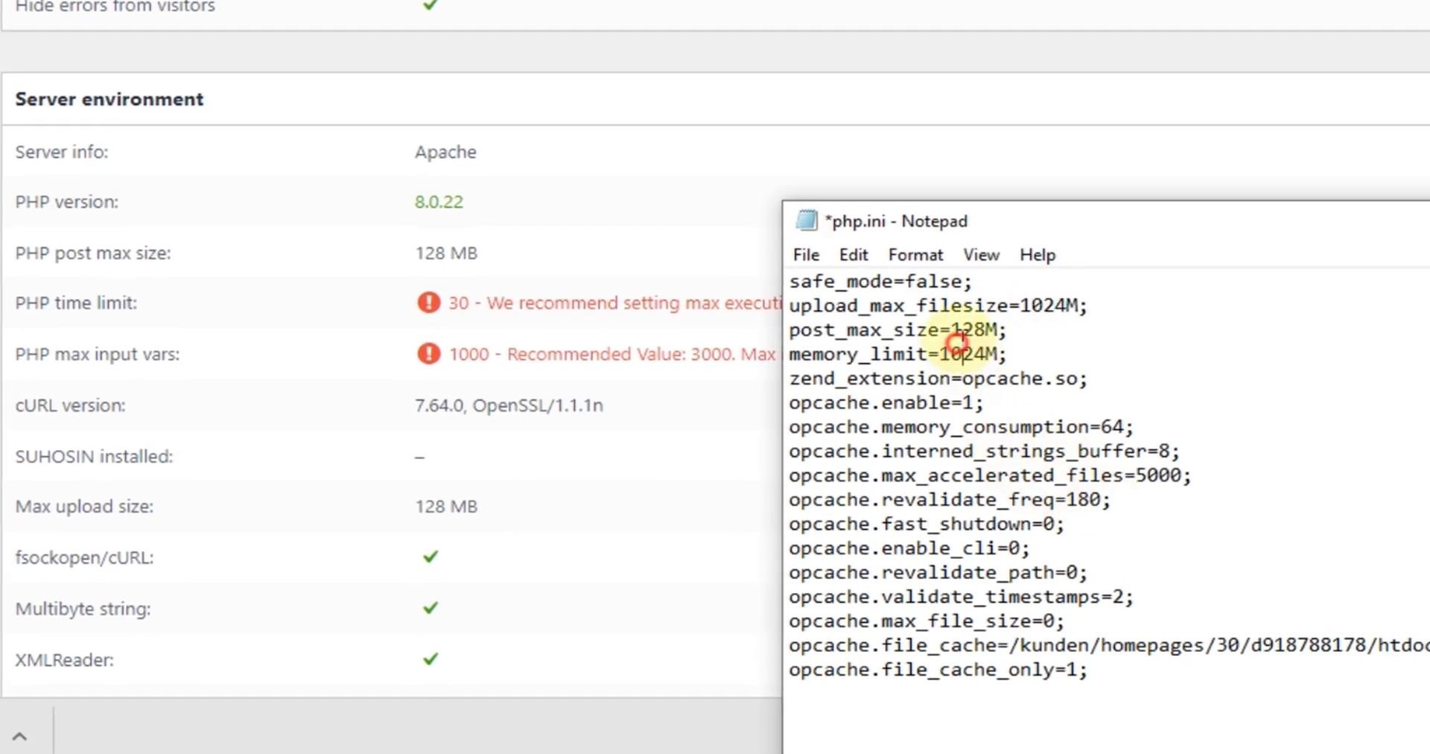
Step: Set post_max_size to 1024M in php.ini
left_click_drag(962, 331, 961, 349)
left_click(956, 329)
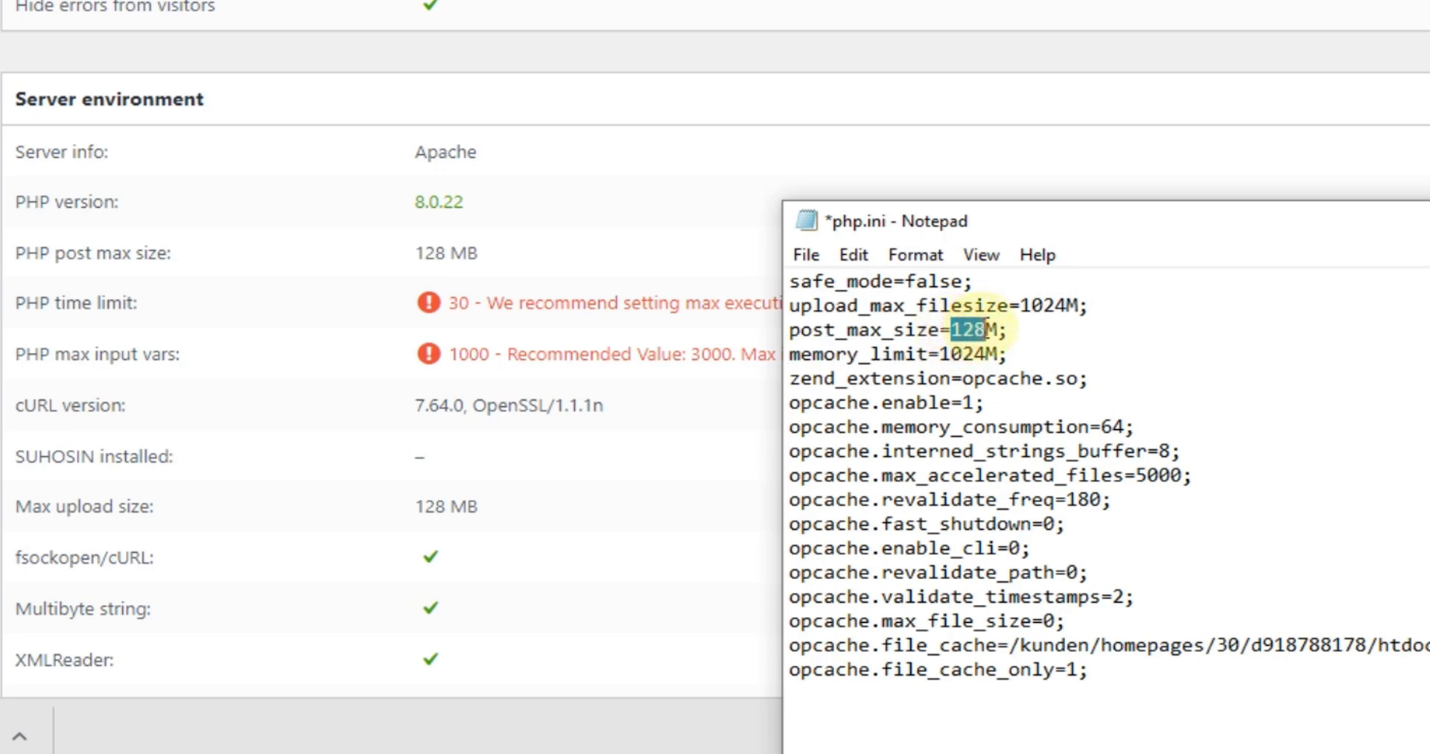
type("1")
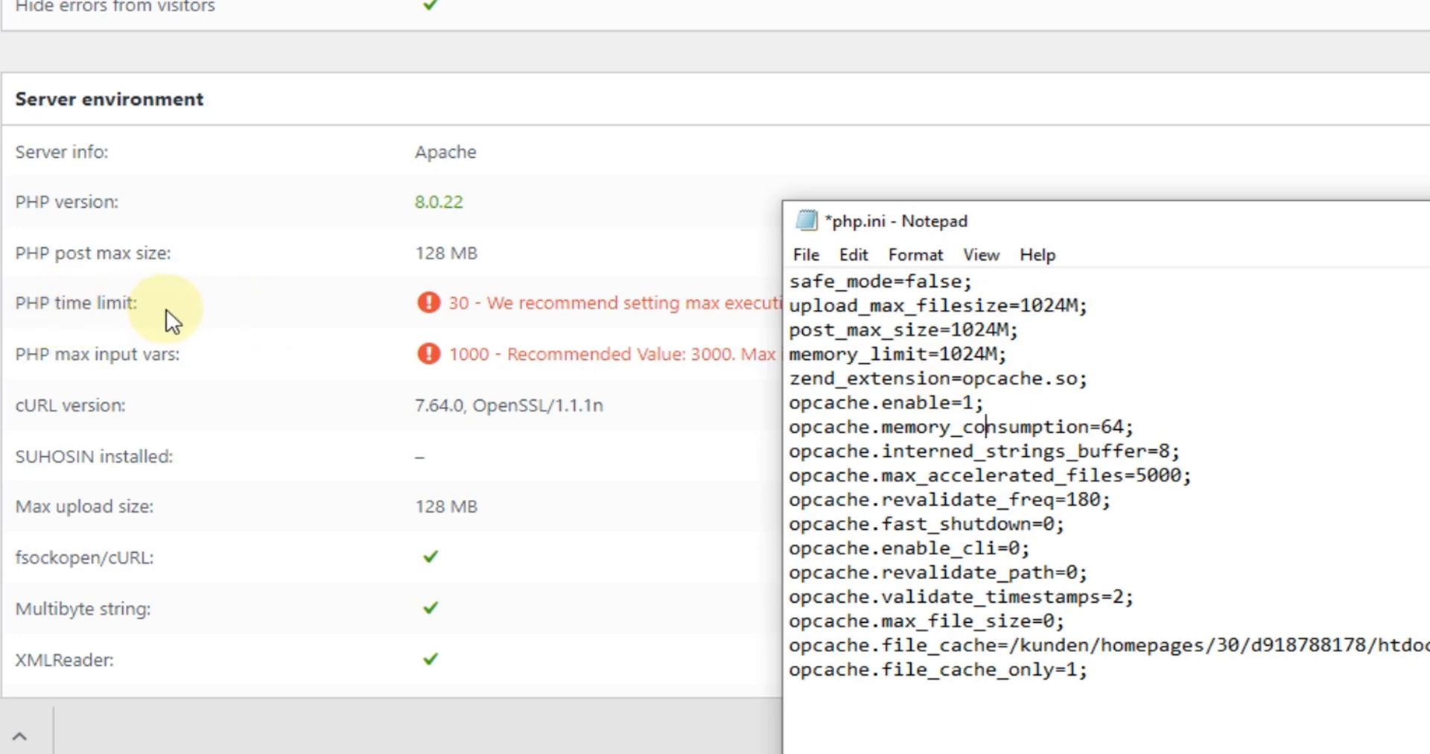
Step: Copy the words "max input vars" from the System Status page onto a new line at the end of php.ini
left_click_drag(1102, 222, 951, 67)
left_click_drag(118, 363, 238, 363)
right_click(206, 365)
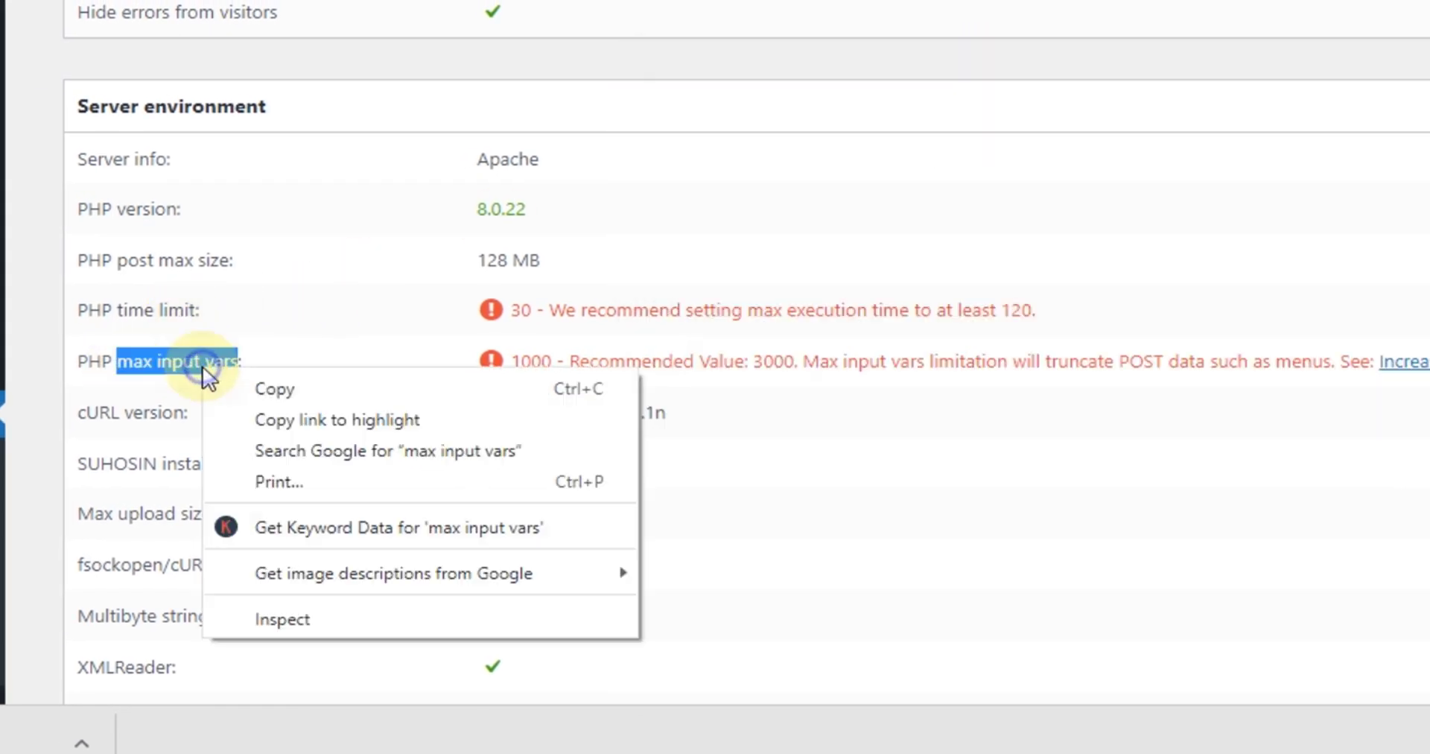
left_click(253, 387)
left_click(1021, 740)
left_click(969, 538)
key("ctrl+v")
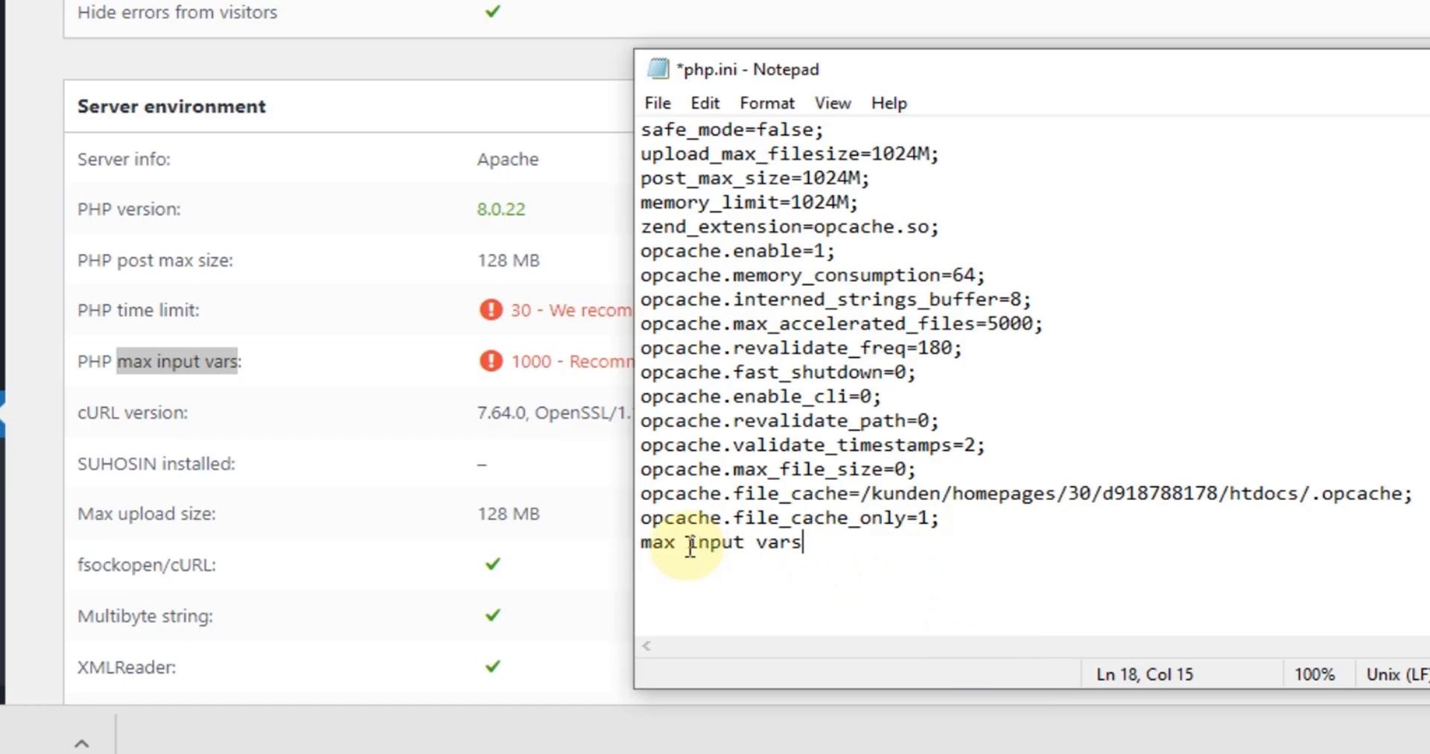
Step: Turn the copied setting name into the line max_input_vars=3000, replacing its spaces with underscores
key("BackSpace")
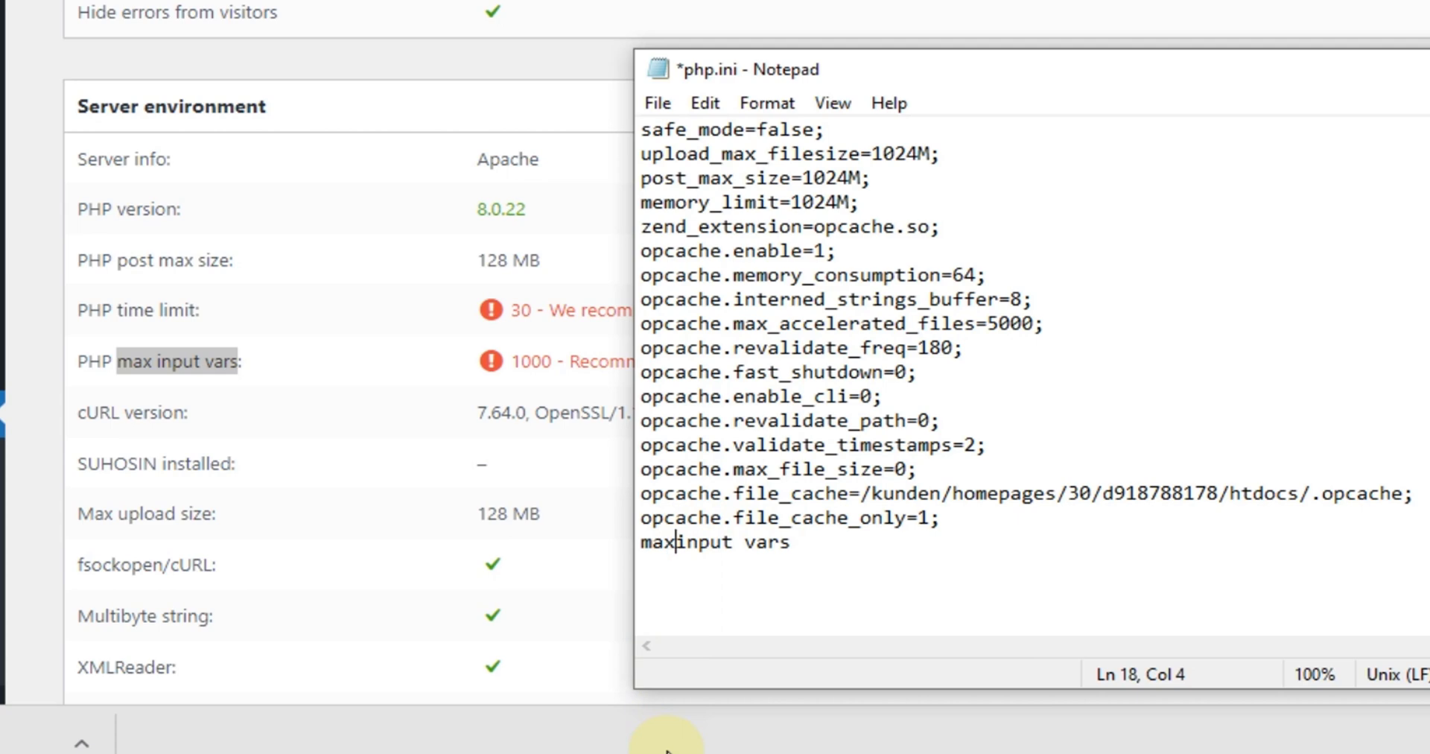
left_click(756, 544)
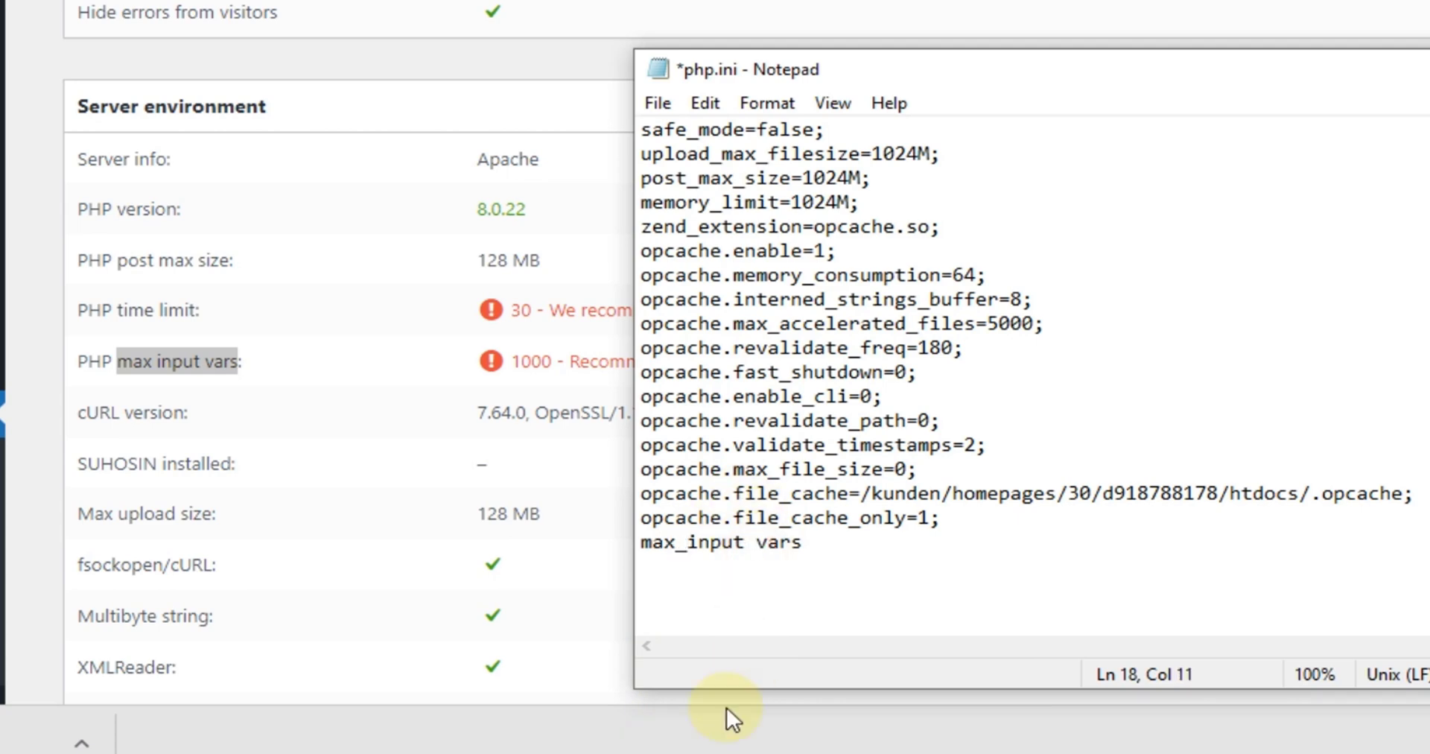
key("BackSpace")
type("_")
left_click(809, 543)
type("=")
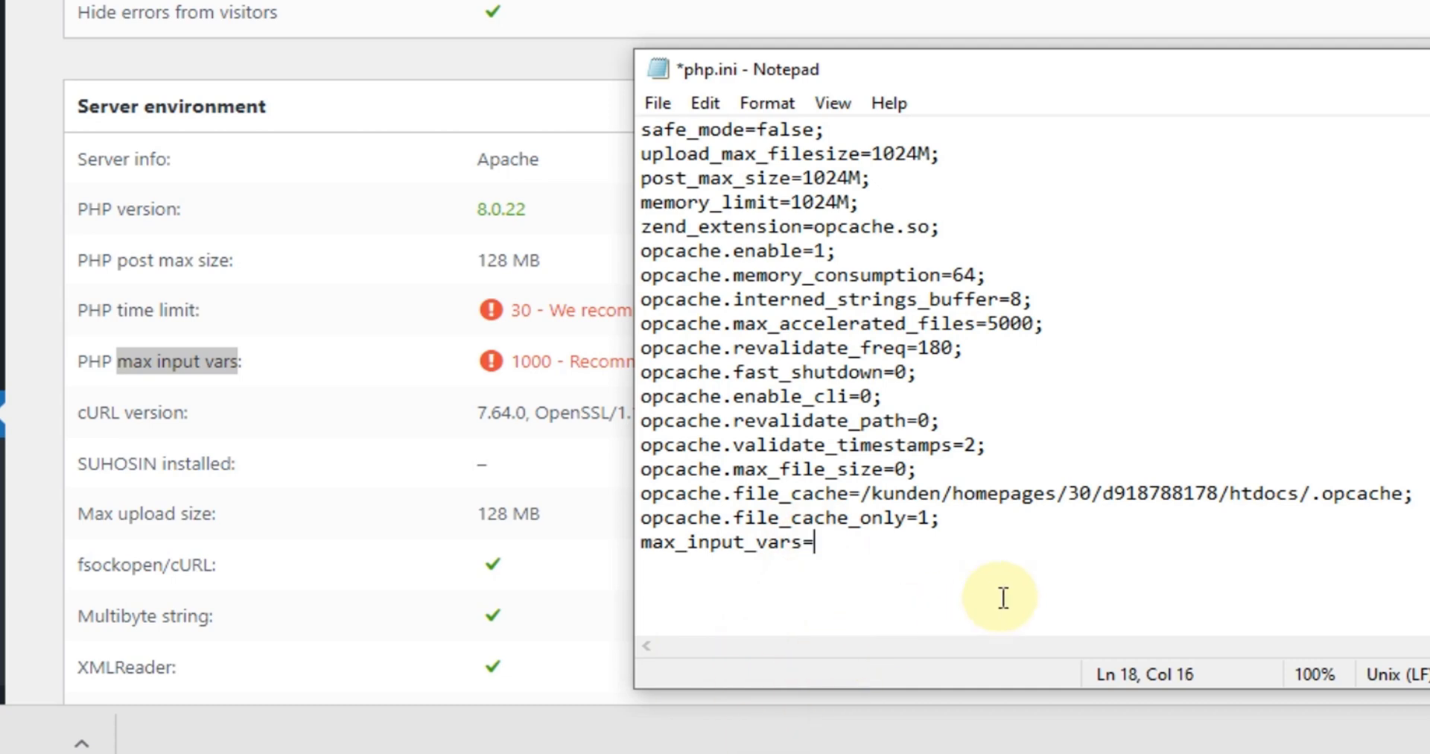
type("300")
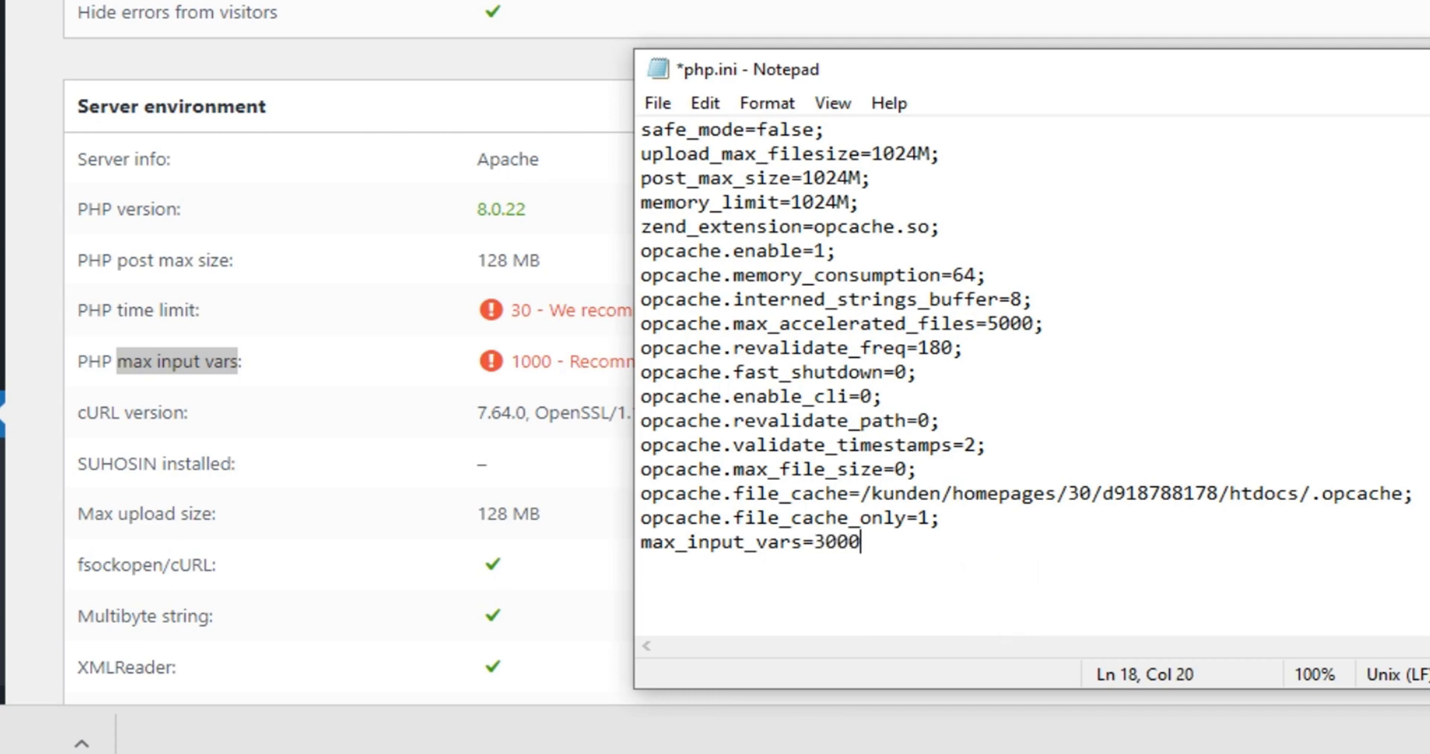
type("0")
key("Home")
Step: Copy "max execution time" from the PHP time limit recommendation onto a new line below max_input_vars in php.ini
left_click_drag(976, 58, 1100, 406)
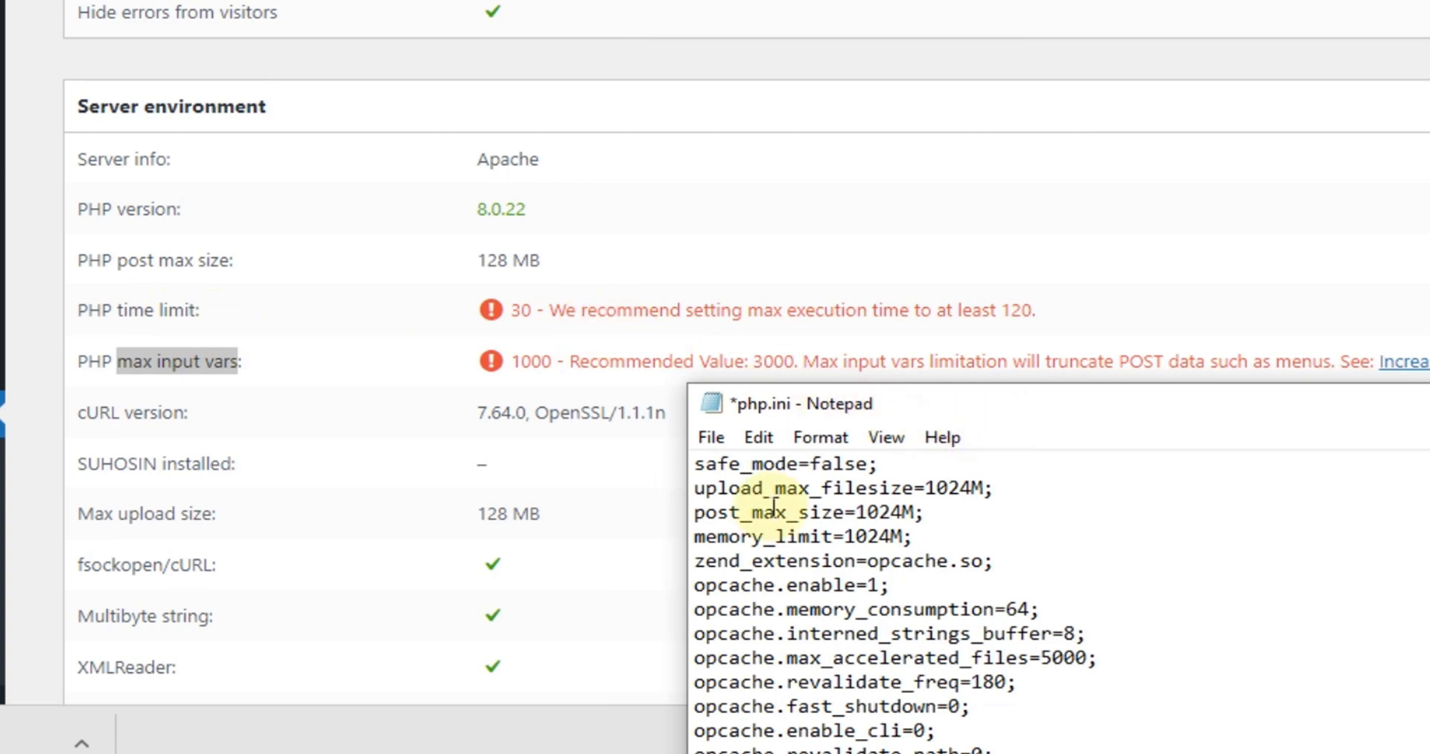
left_click(926, 658)
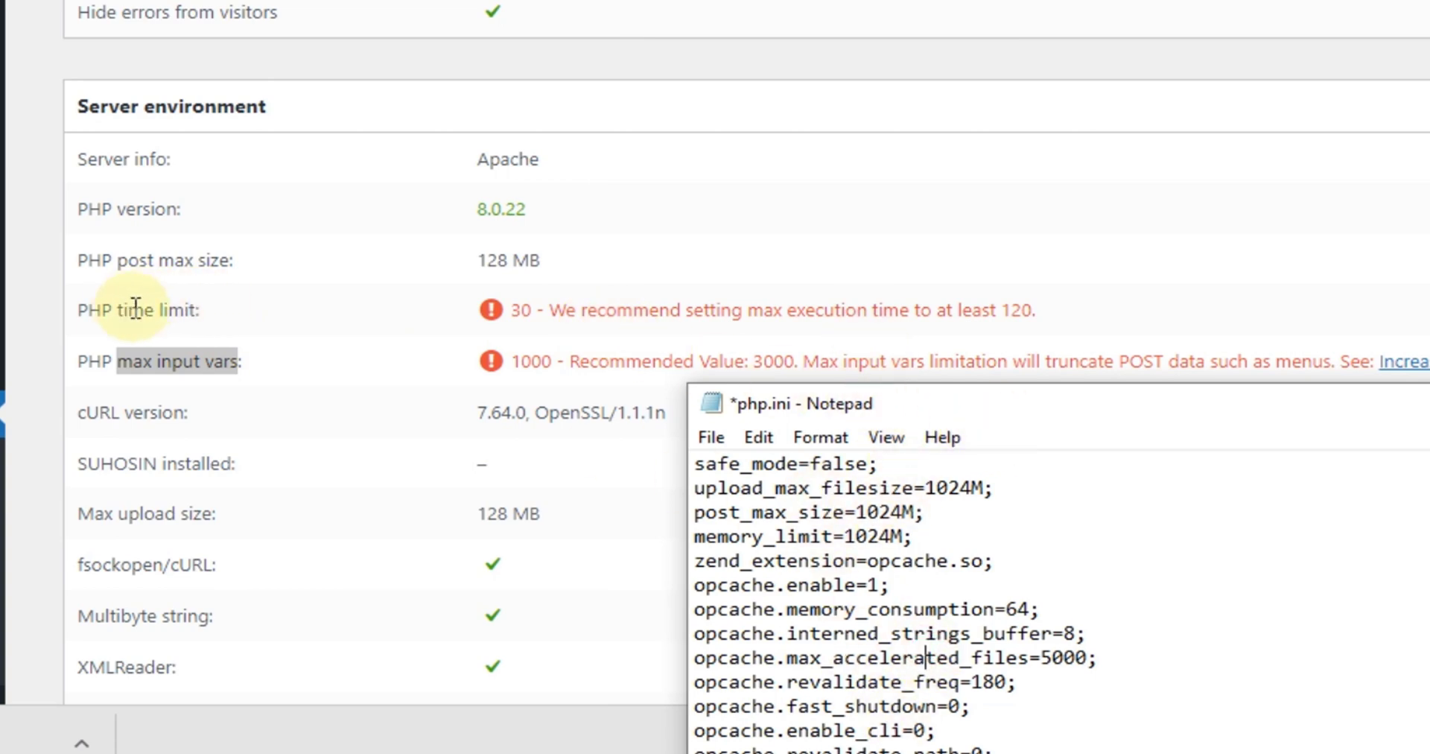
left_click(201, 311)
key("alt+Tab")
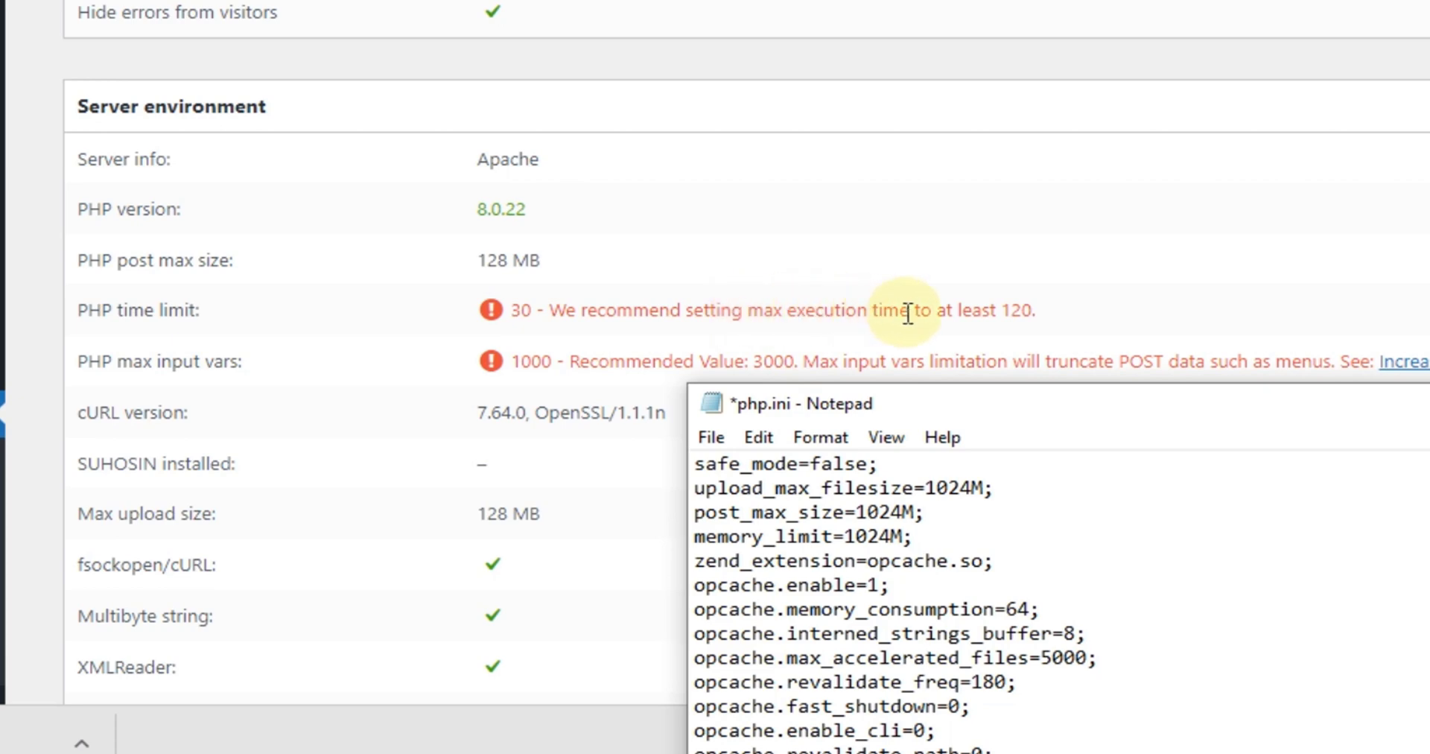
left_click_drag(748, 310, 902, 320)
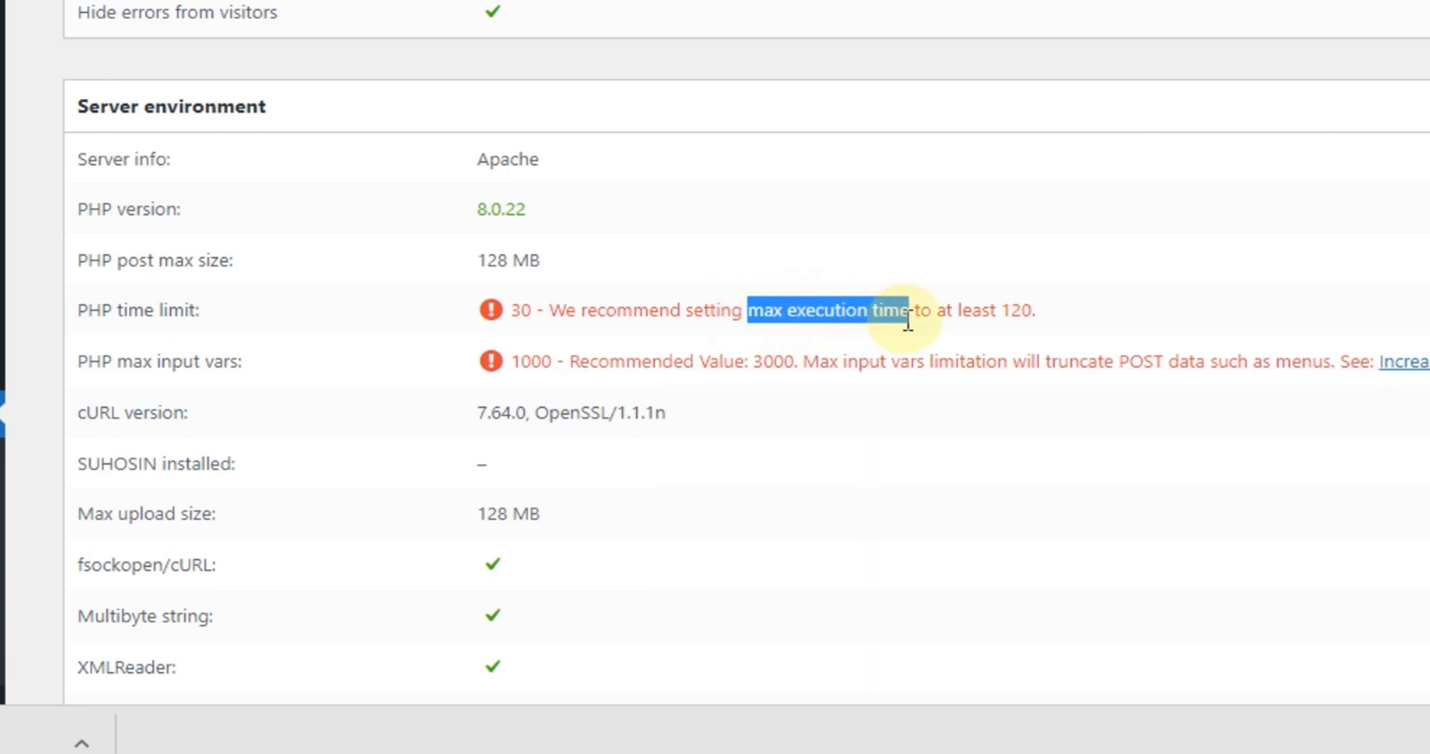
right_click(870, 315)
left_click(922, 334)
key("alt+Tab")
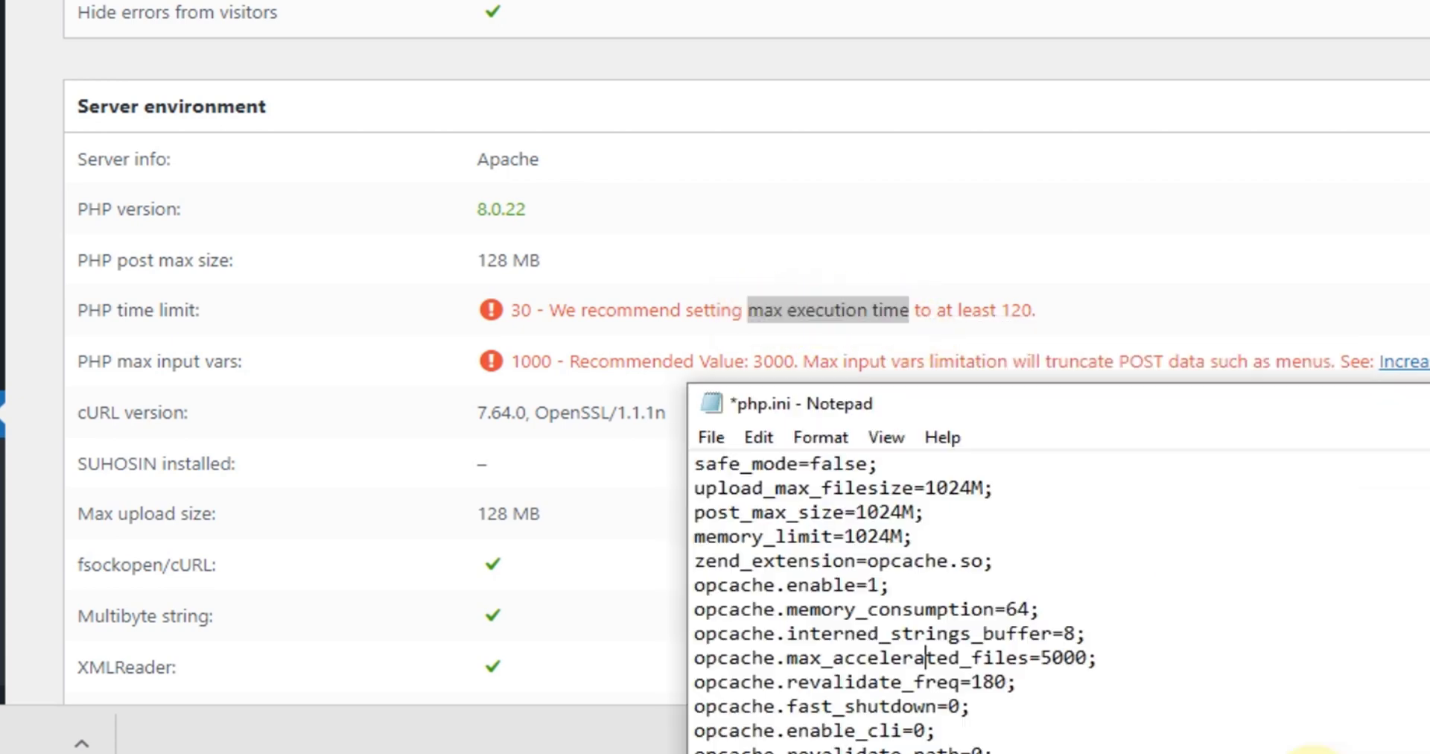
left_click_drag(1051, 409, 906, 58)
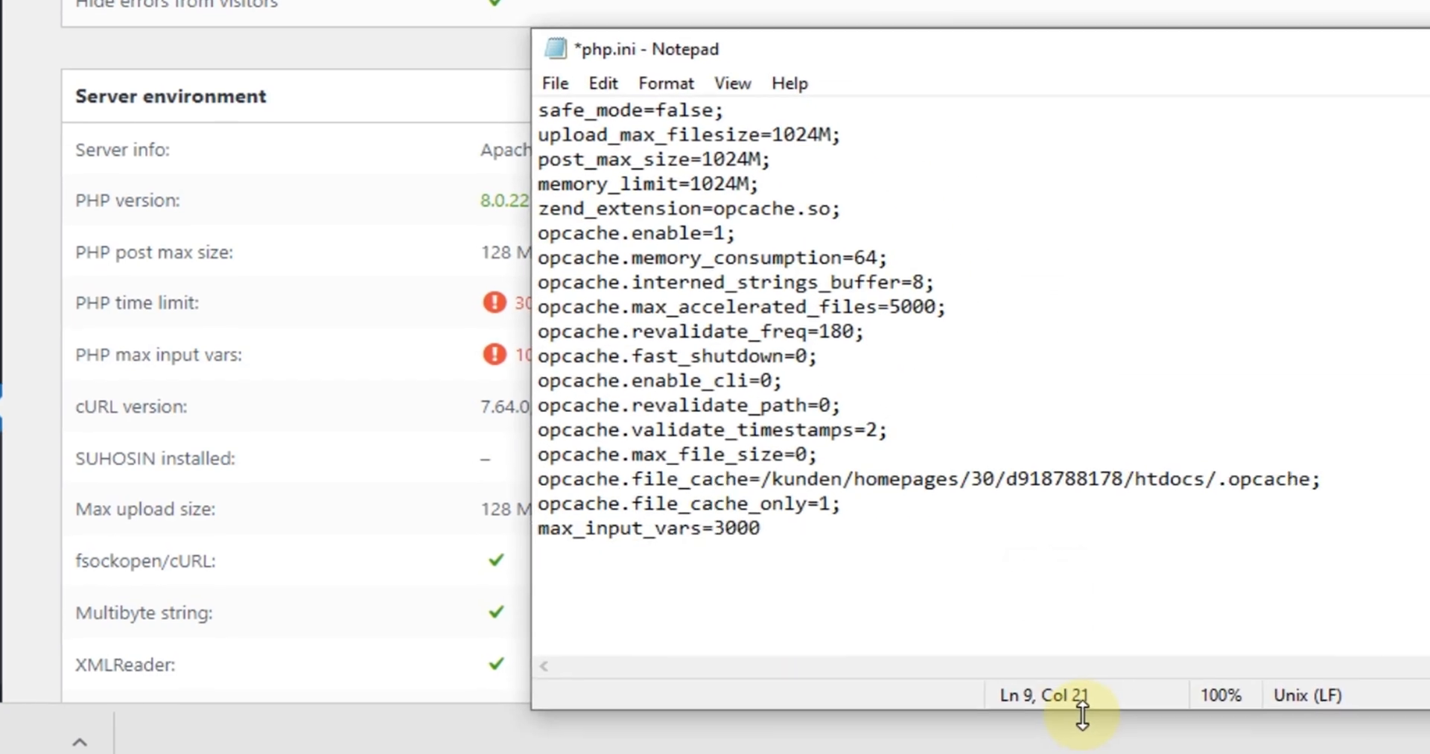
left_click(778, 529)
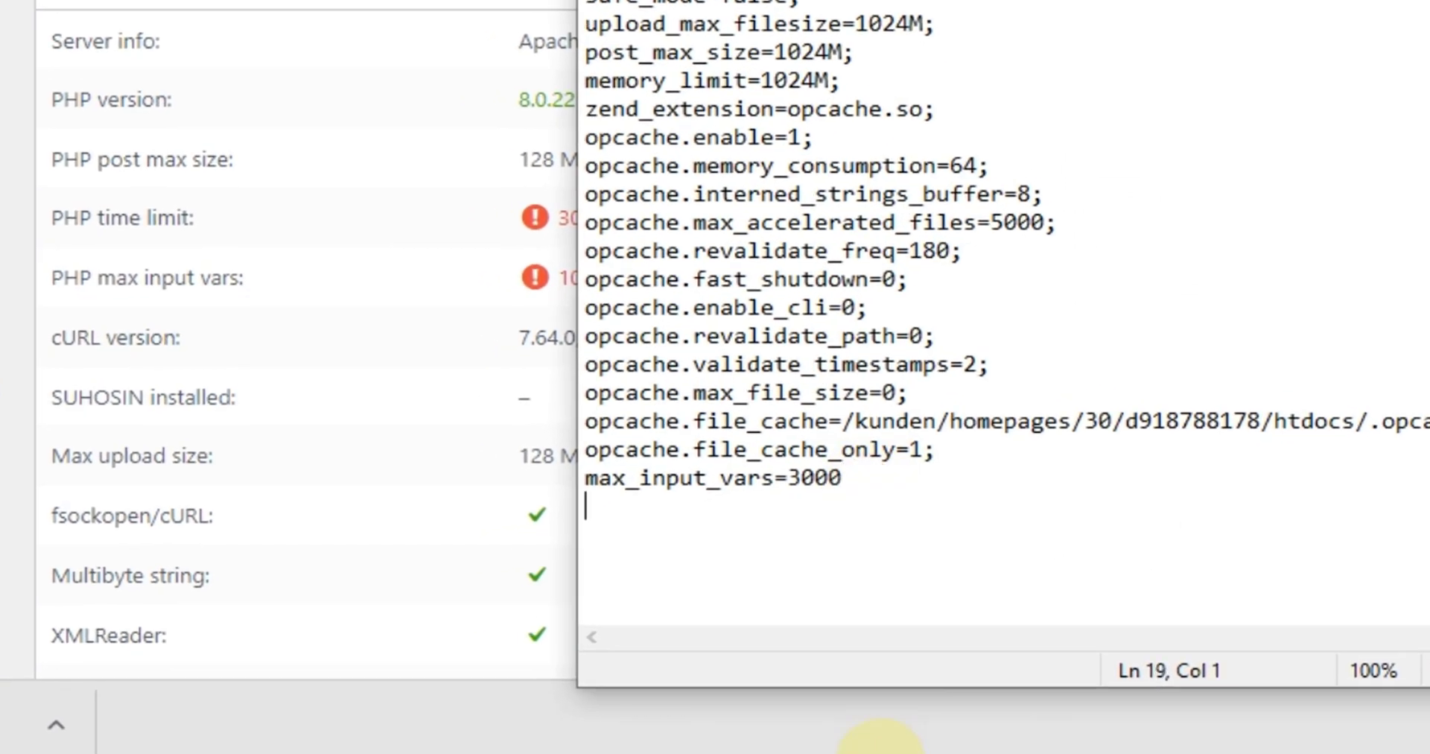
key("ctrl+v")
Step: Replace the spaces in the copied setting name with underscores and add an equals sign, giving max_execution_time=
left_click(645, 509)
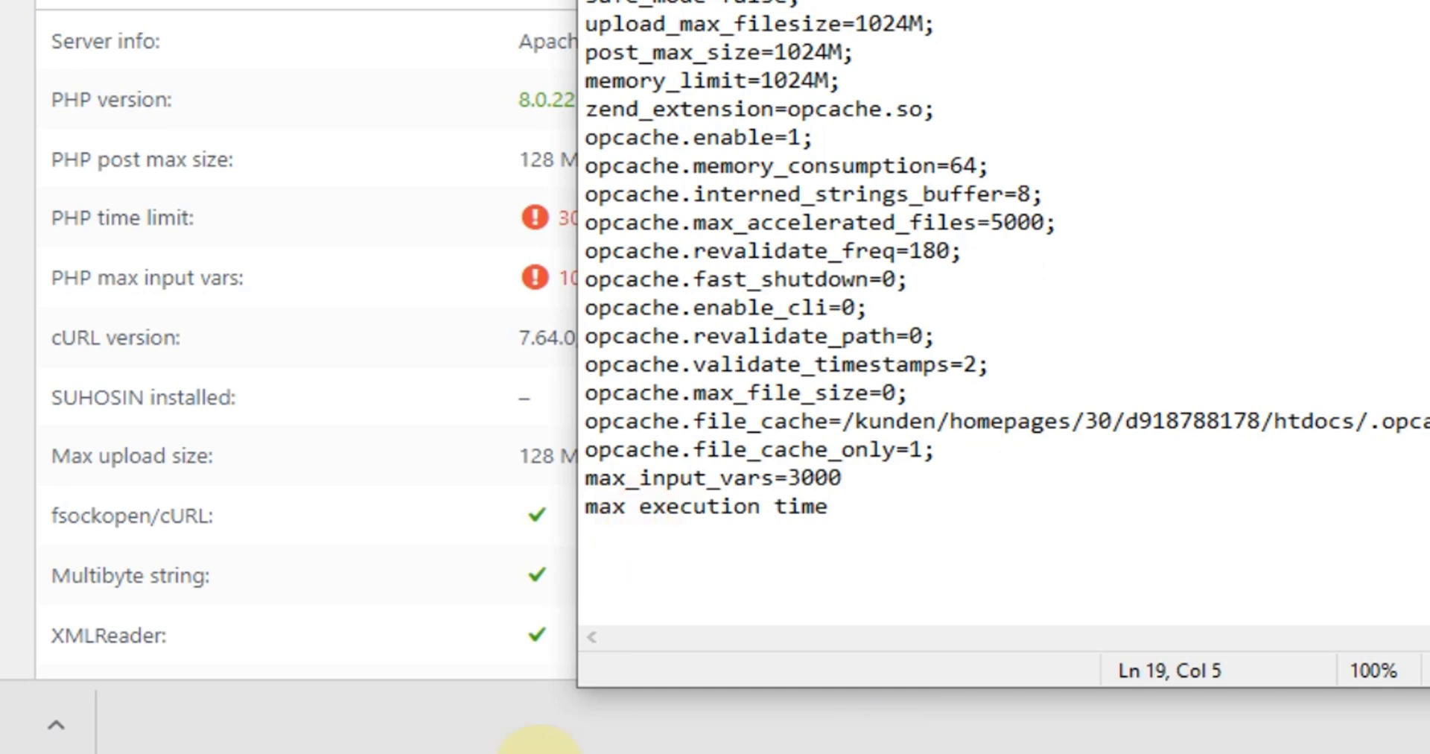
key("BackSpace")
type("_")
left_click(773, 509)
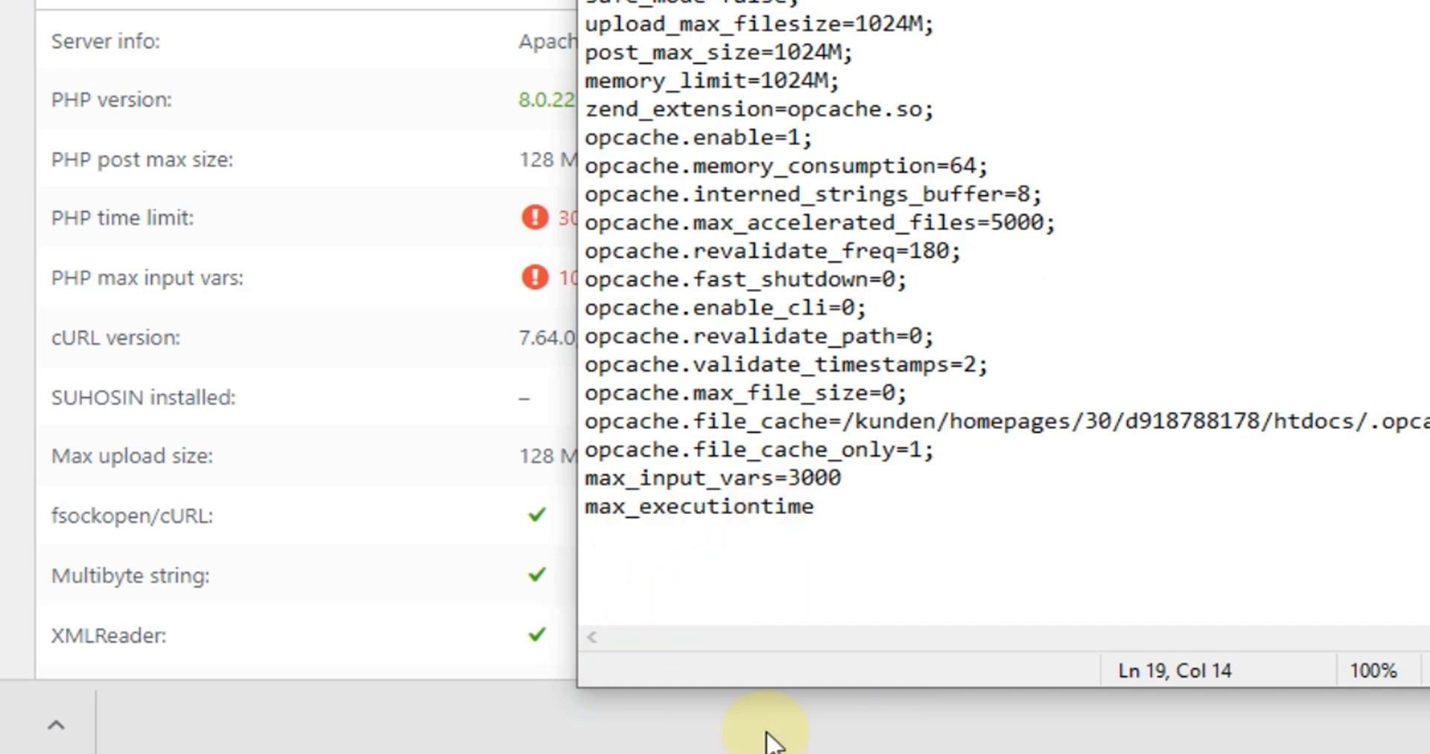
left_click_drag(1102, 2, 1378, 24)
left_click(1102, 596)
type("=")
Step: Check the recommended PHP time limit on the System Status page and set max_execution_time to 120 in php.ini
left_click_drag(1290, 16, 1081, 277)
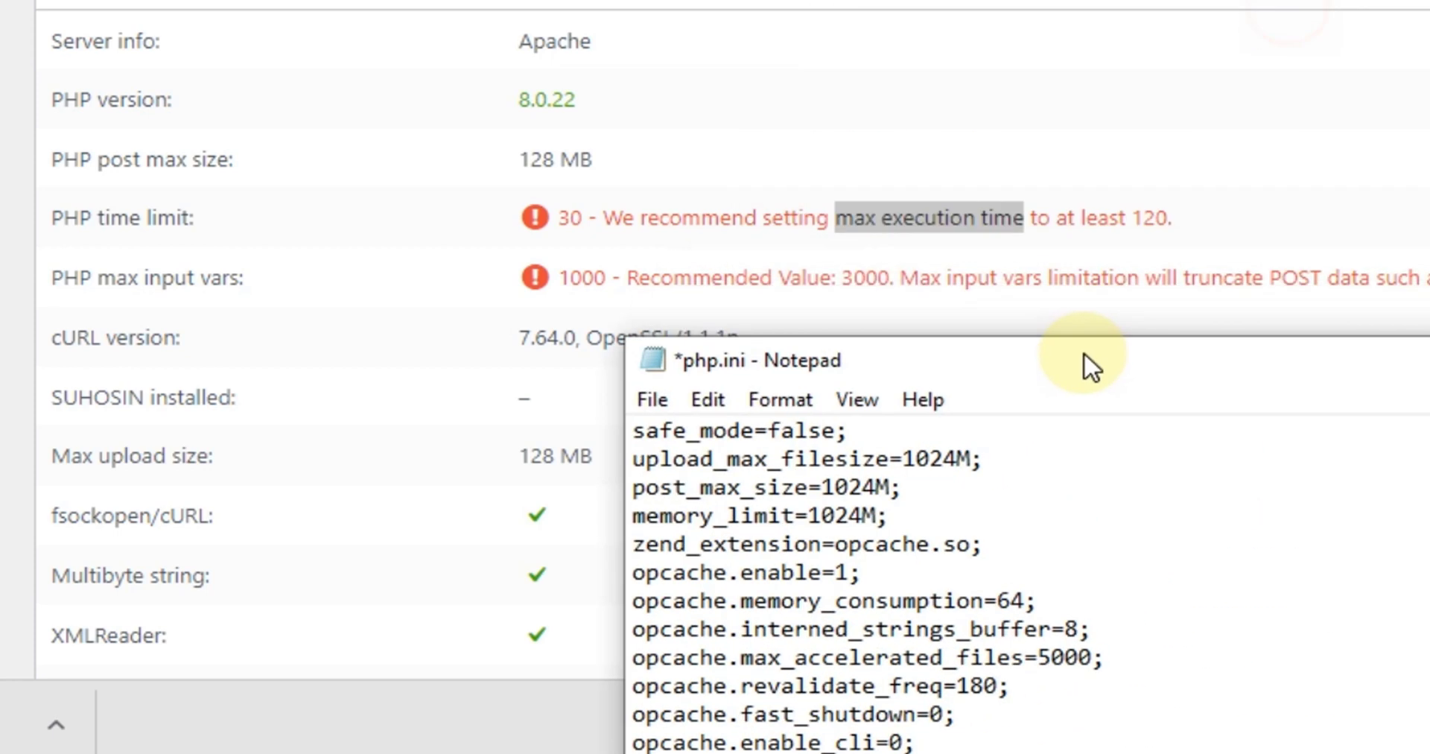
left_click(1132, 218)
double_click(1151, 219)
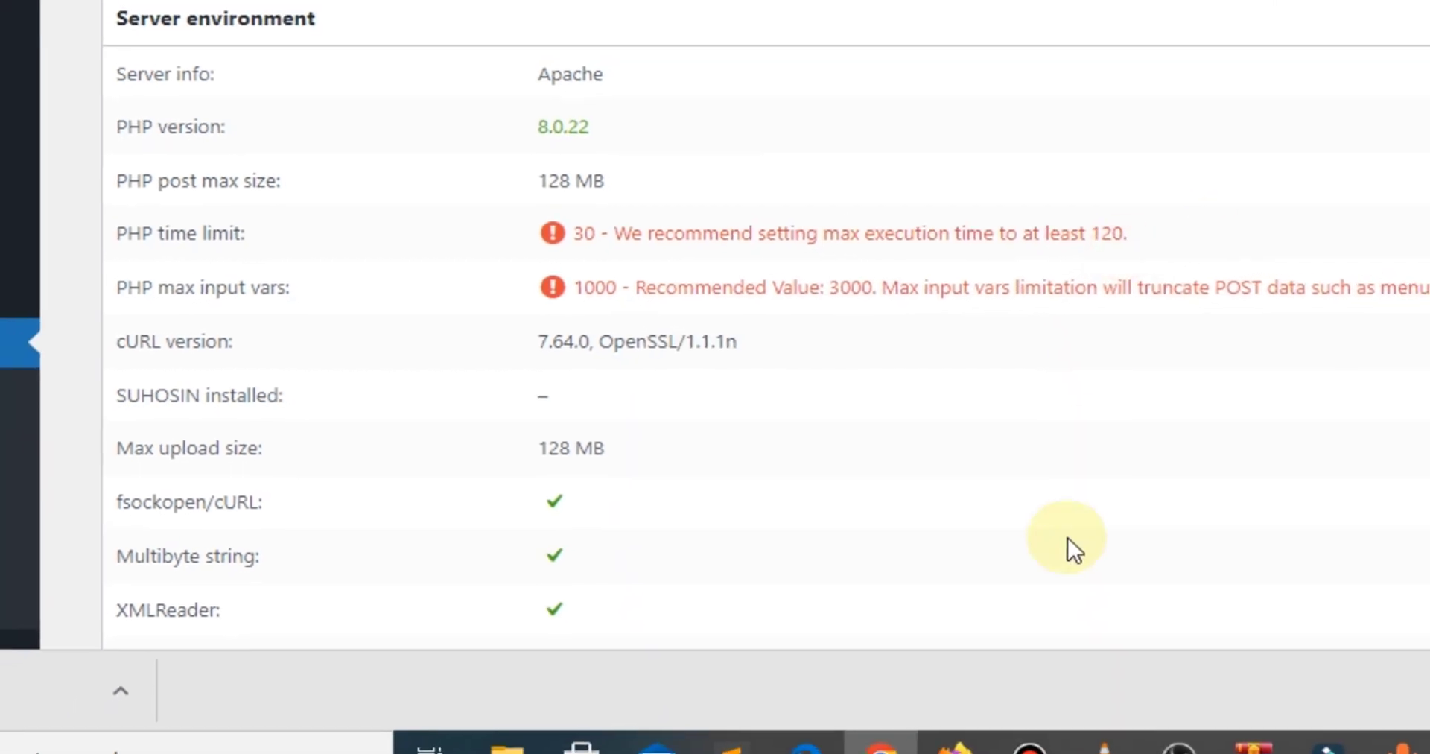
left_click(1326, 745)
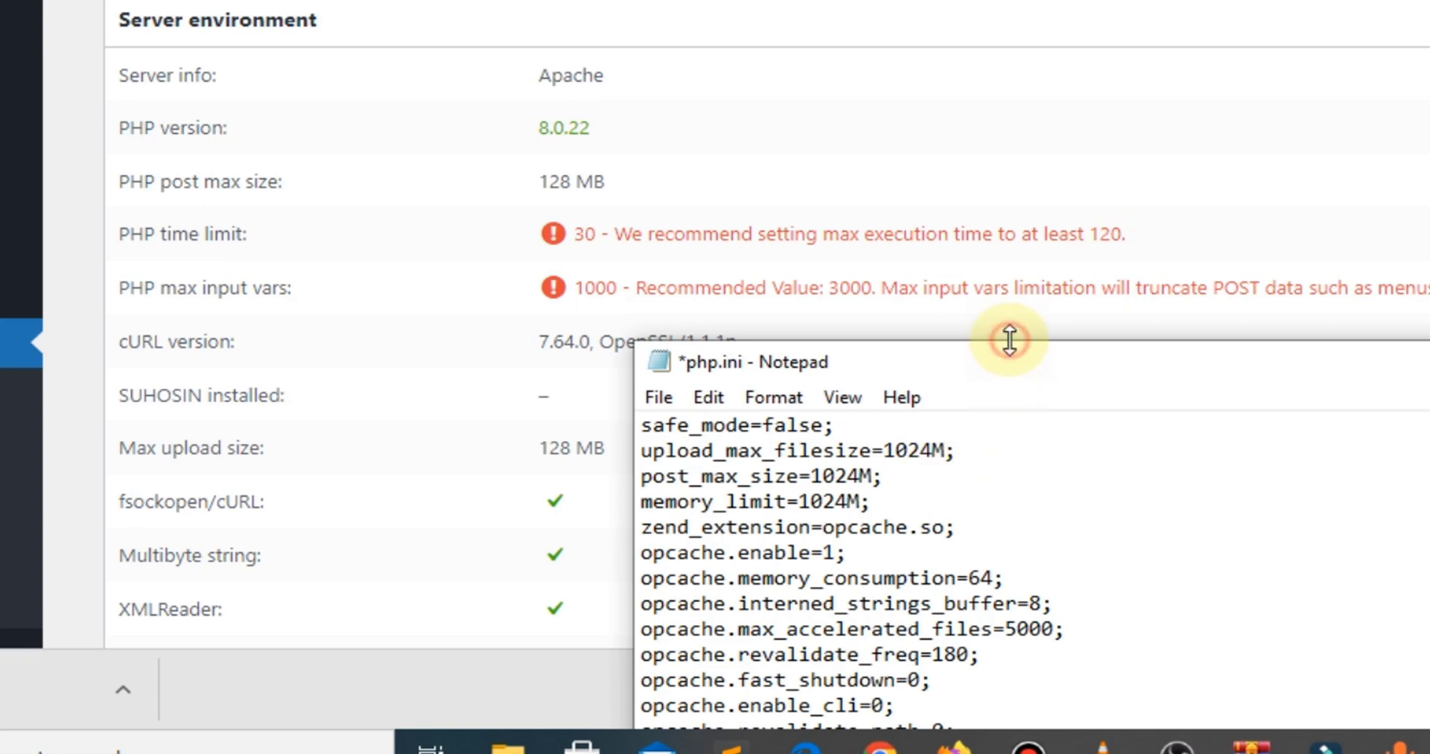
left_click_drag(1010, 341, 1007, 83)
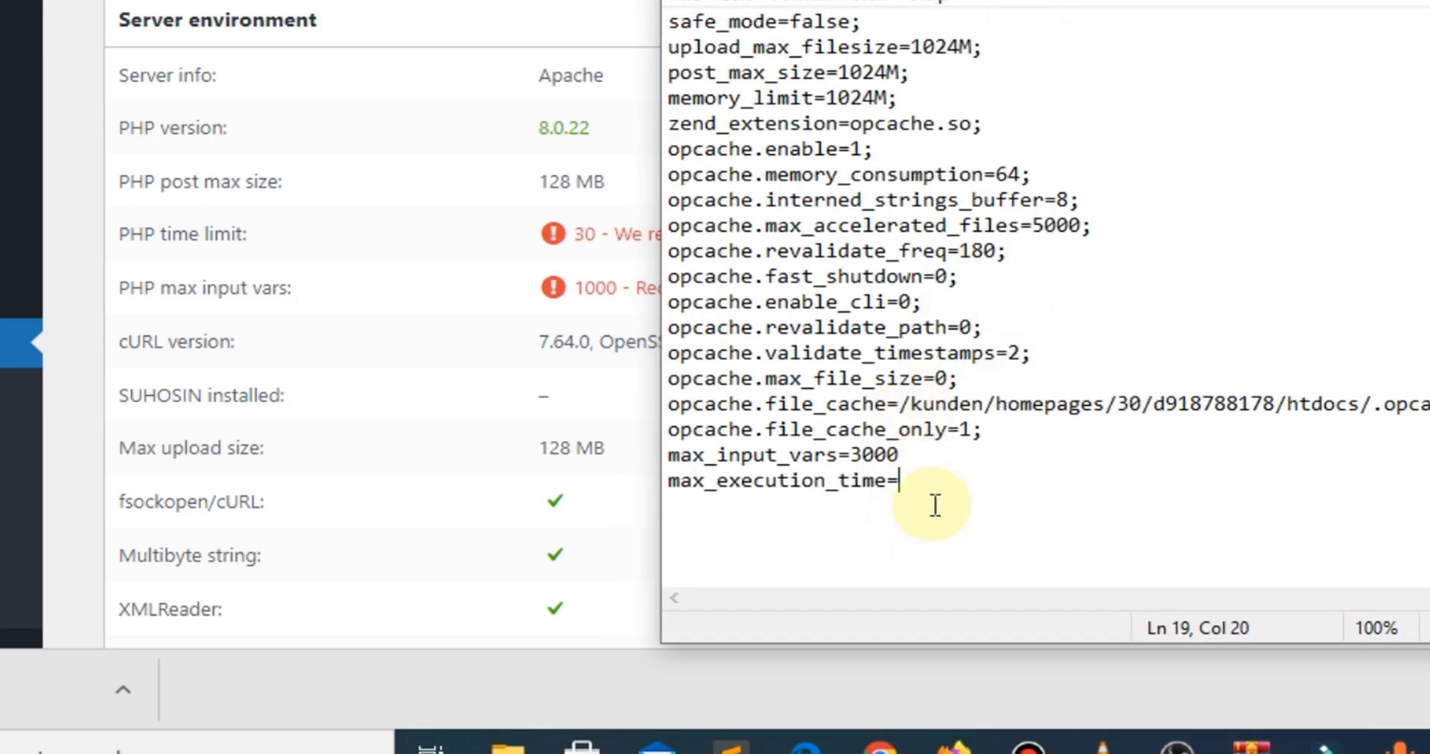
type("120")
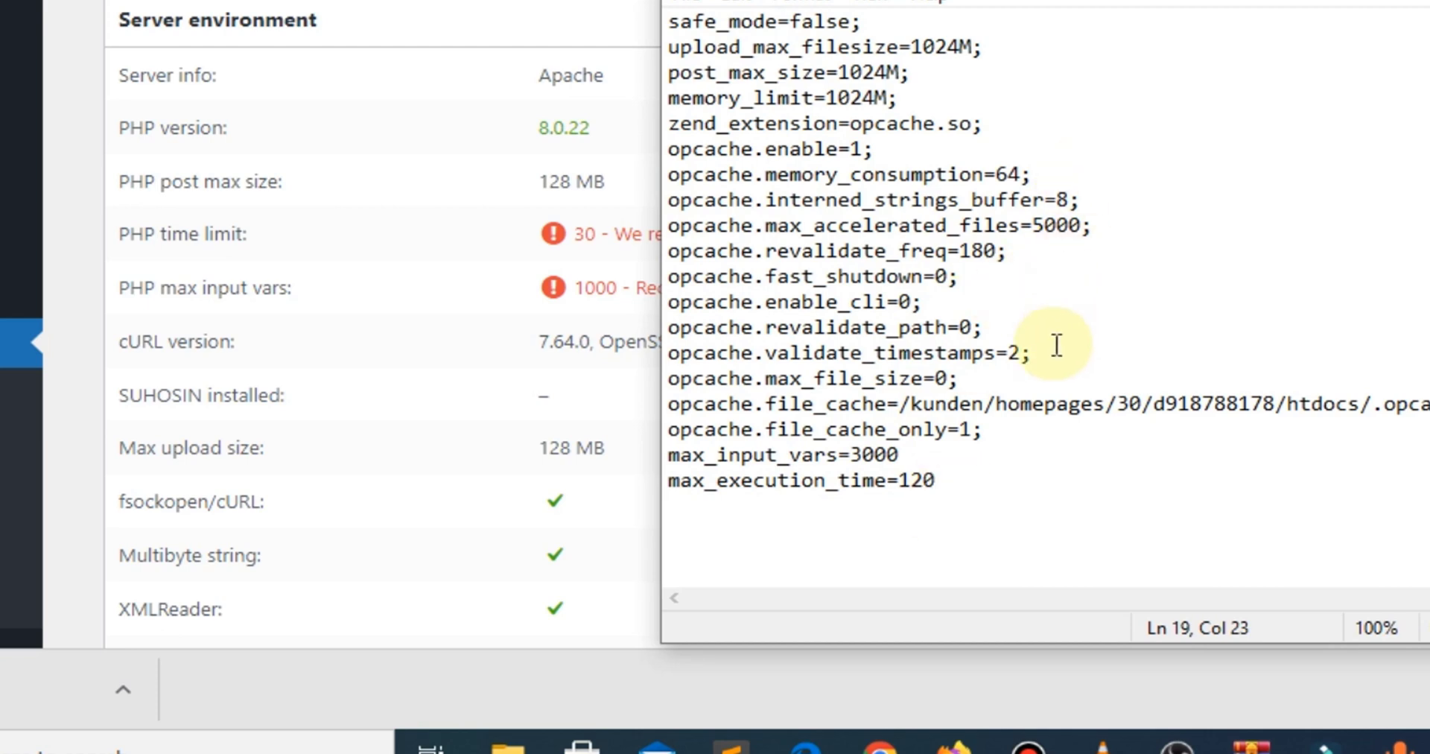
Step: Save the edited php.ini and close Notepad
left_click(1031, 426)
left_click(711, 6)
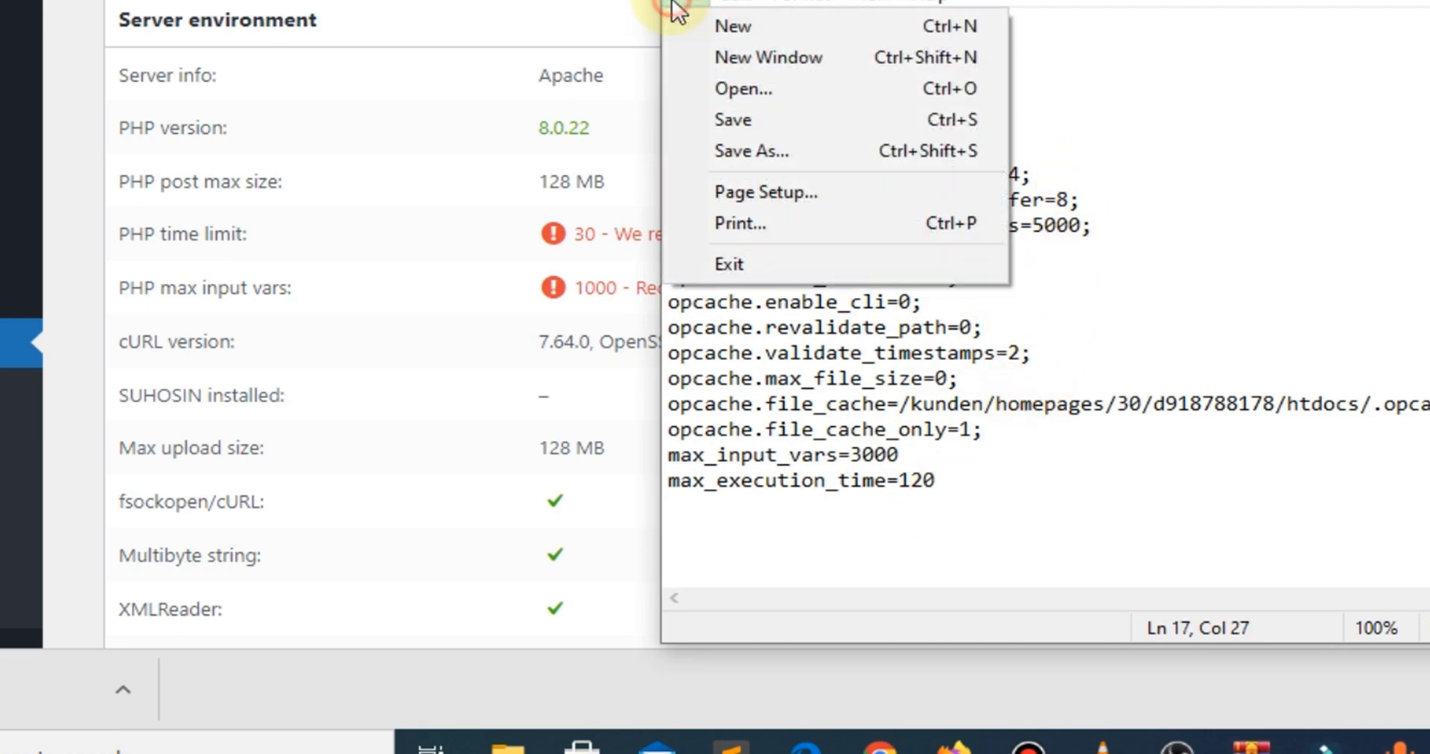
left_click(751, 122)
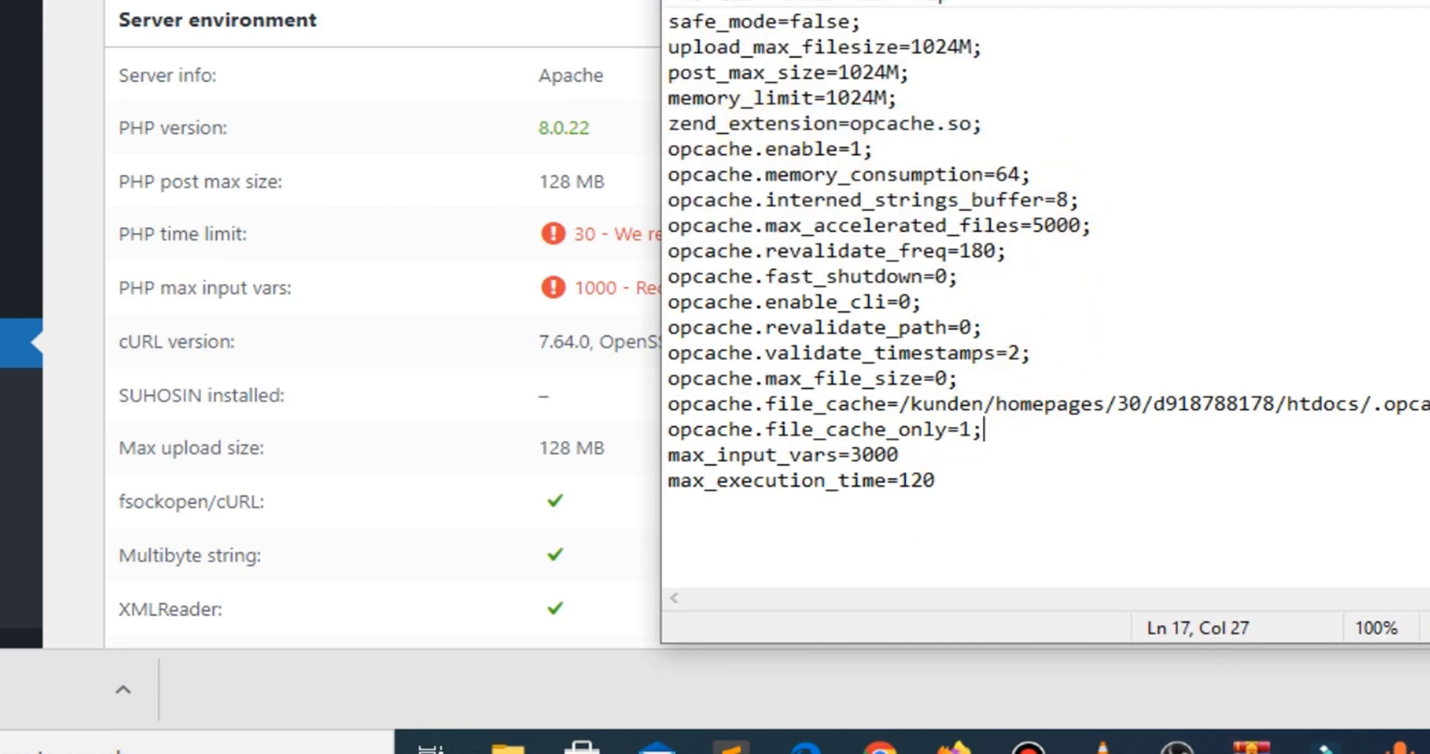
key("alt+F4")
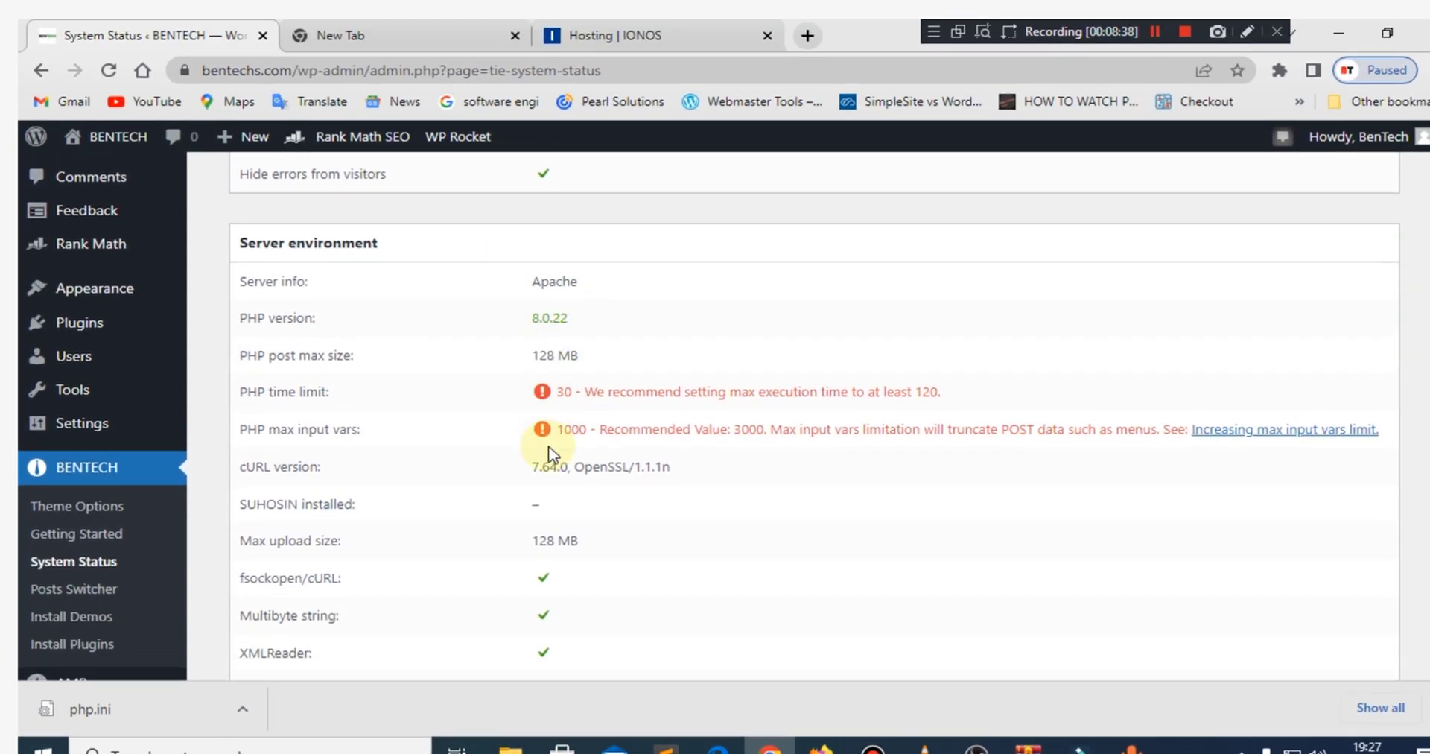
Step: Return to the IONOS webspace explorer and start selecting a file to upload into the wp-admin folder
left_click(623, 35)
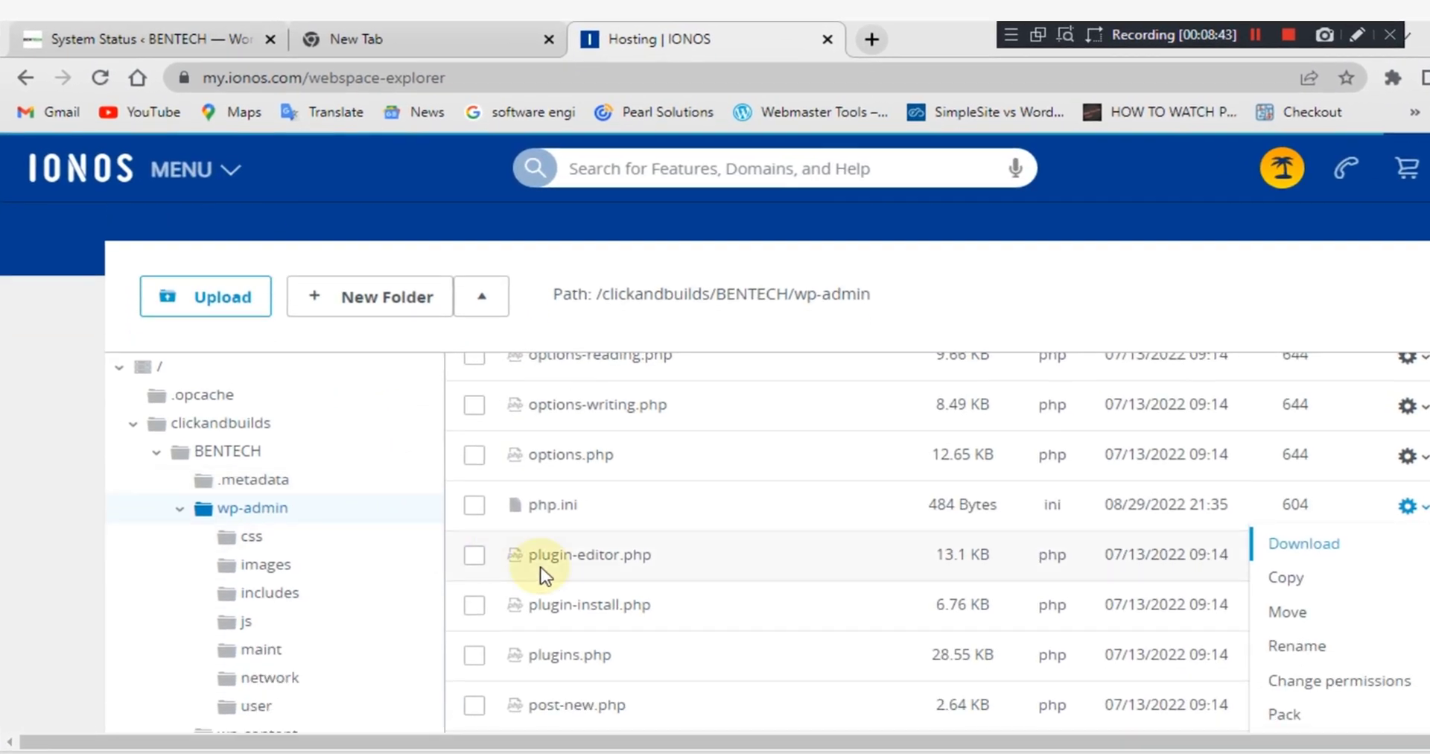
scroll(656, 578, "down", 1)
scroll(638, 517, "up", 1)
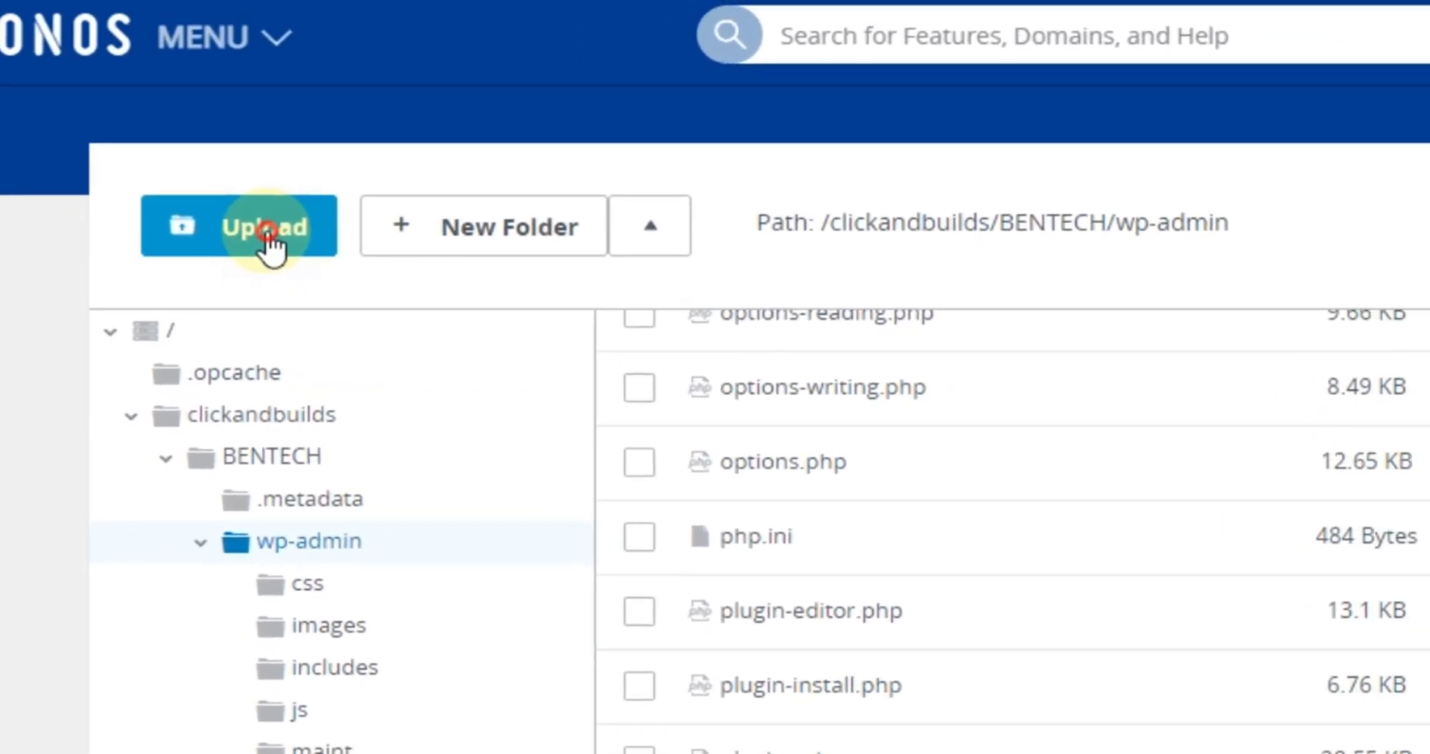
left_click(168, 279)
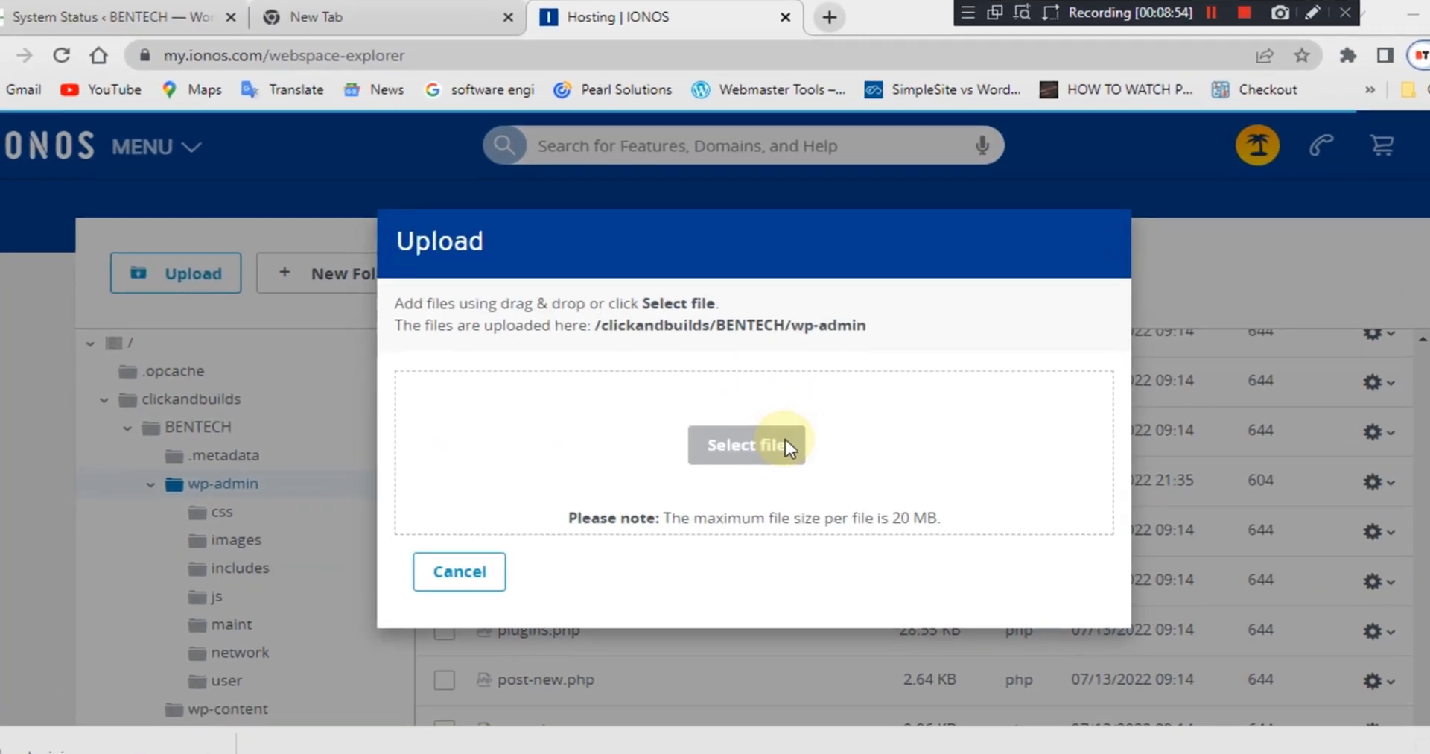
left_click(745, 440)
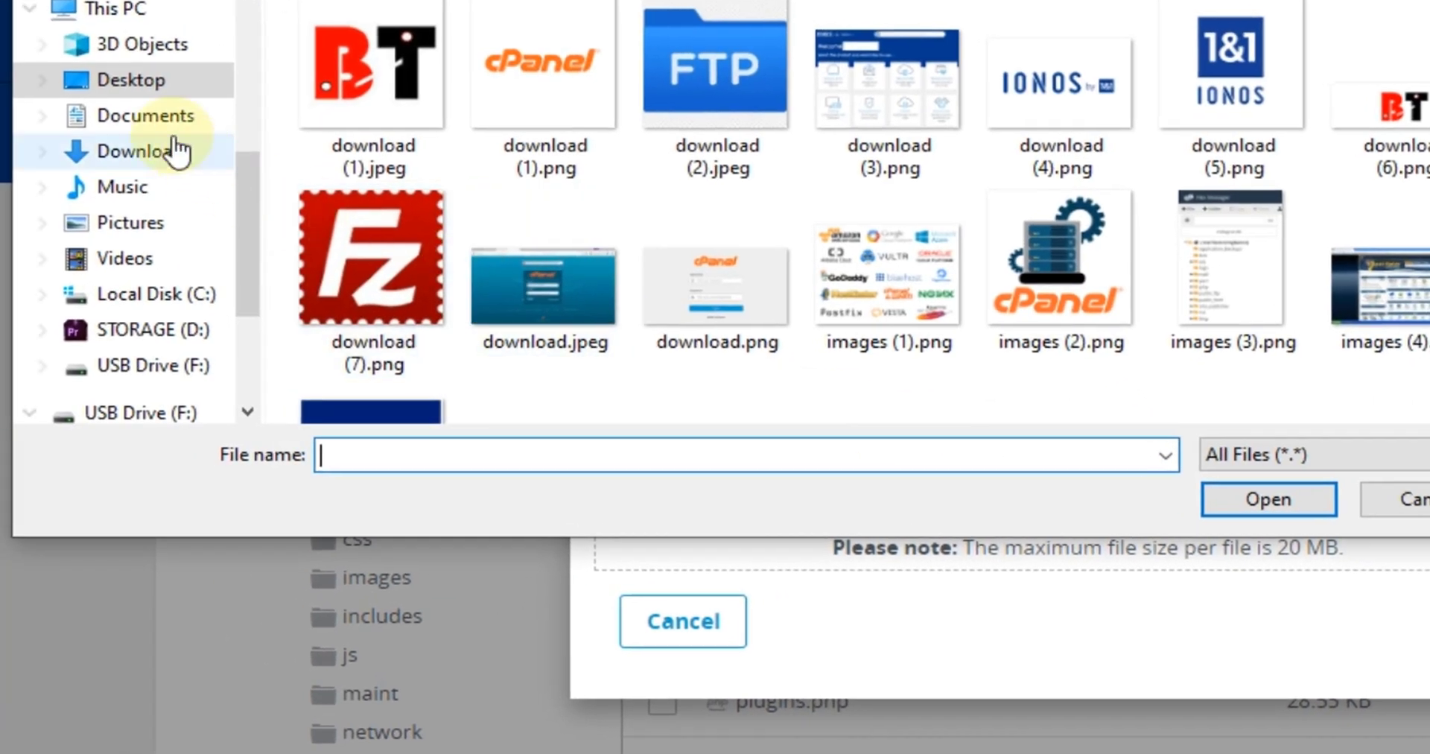
Step: Upload the edited php.ini from the Downloads folder to wp-admin, overwriting the existing php.ini there
left_click(145, 119)
left_click(141, 151)
left_click(335, 149)
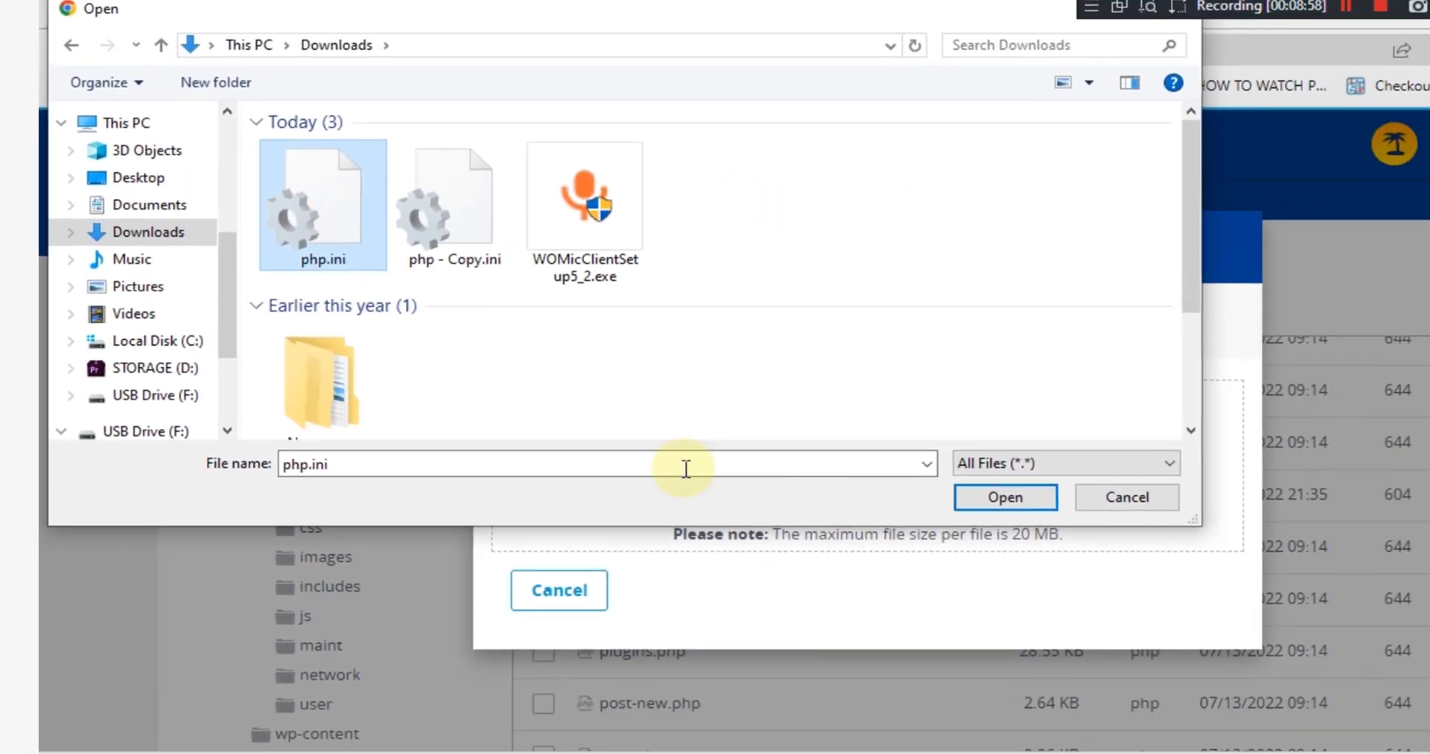
left_click(1005, 497)
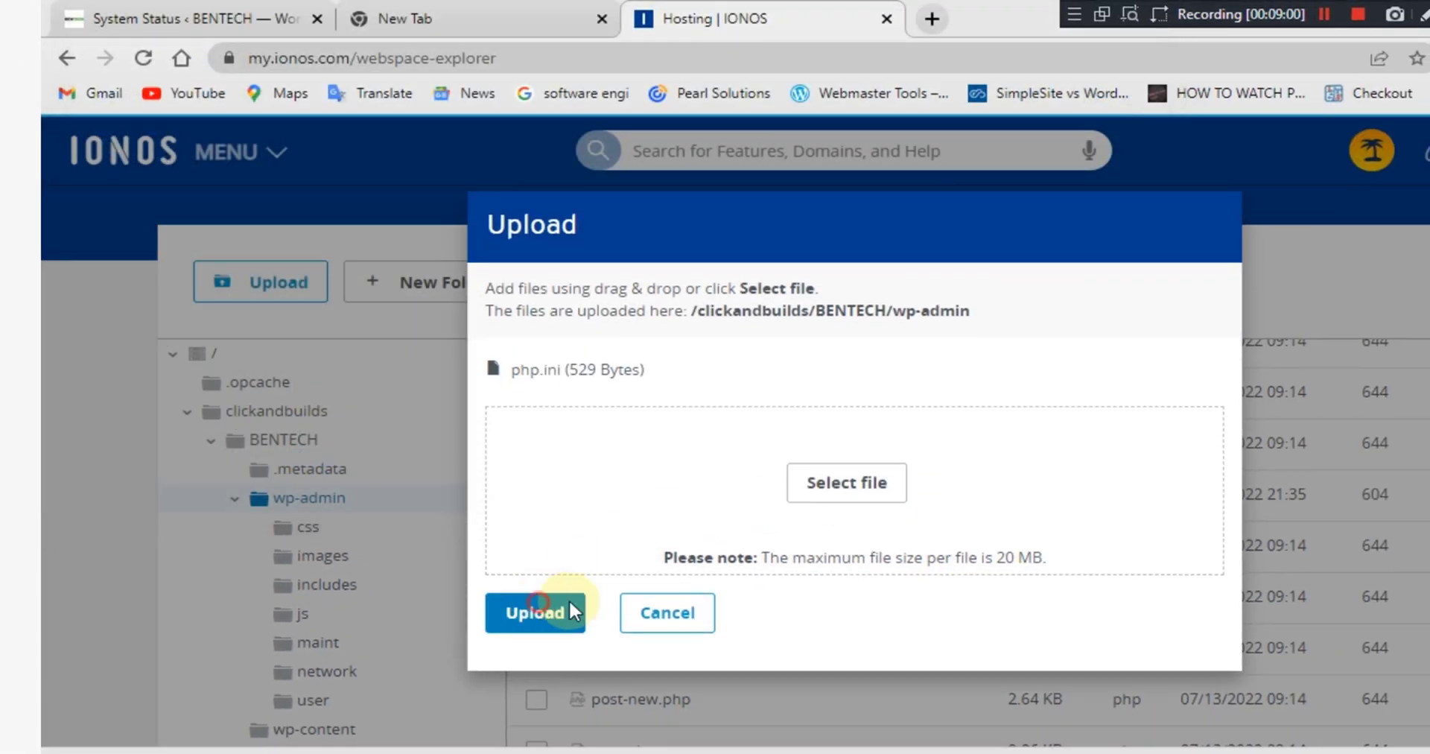
left_click(538, 600)
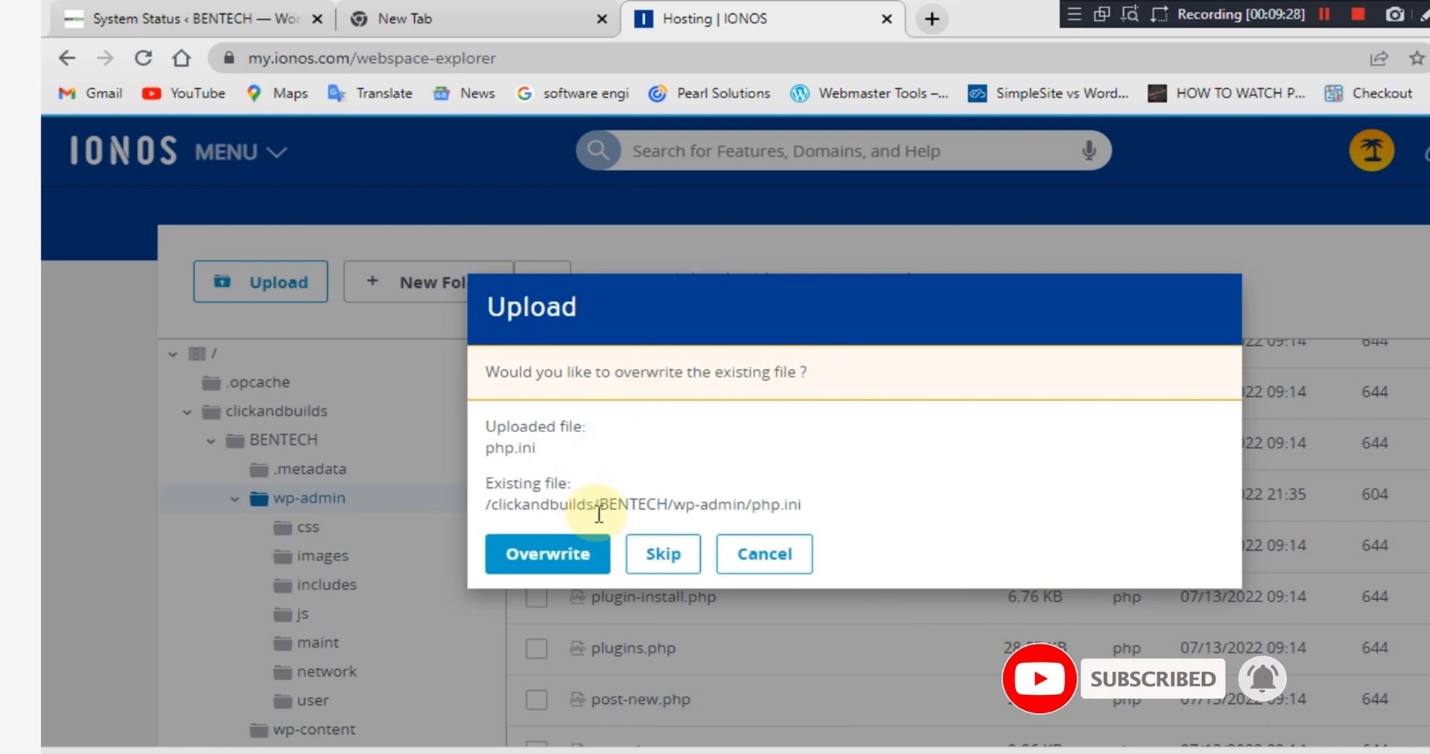
left_click(548, 559)
left_click(856, 530)
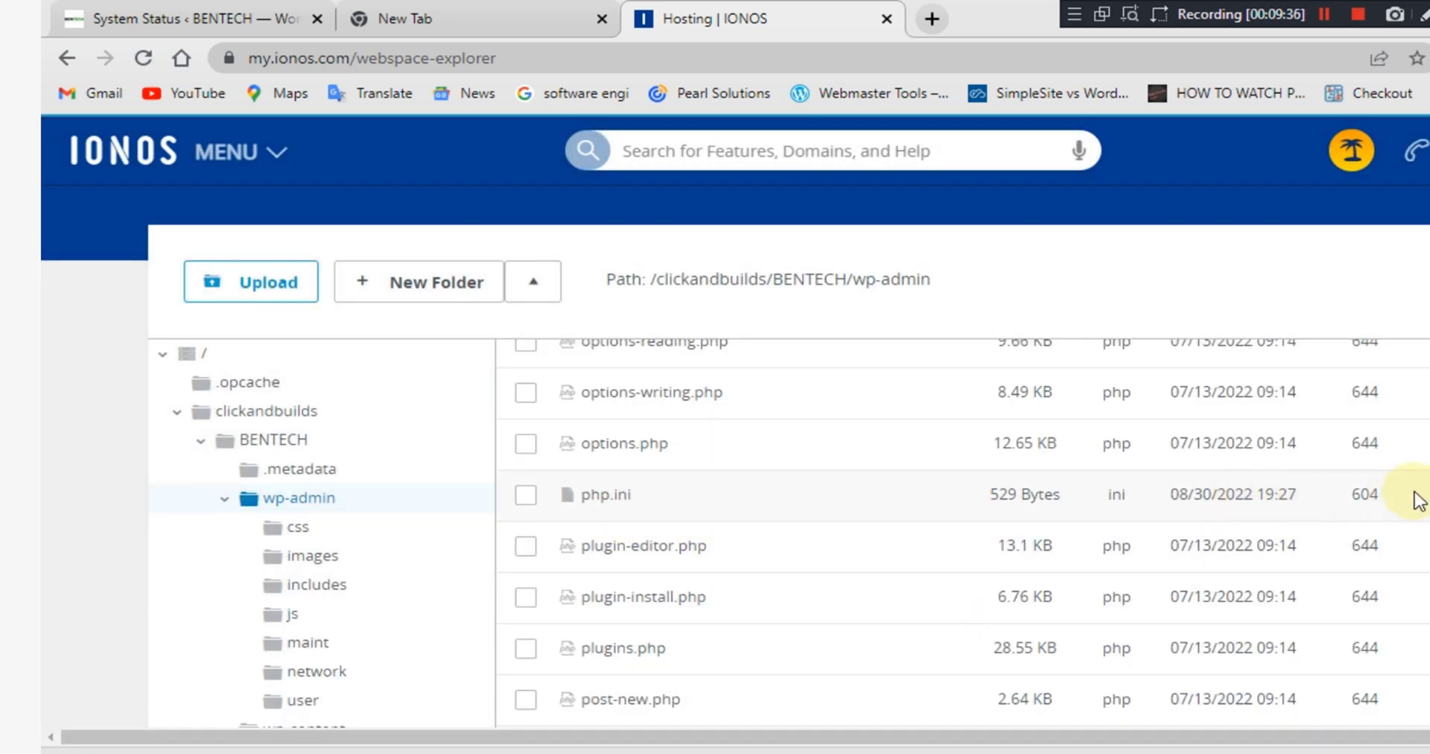
Step: Return to the WordPress System Status page and reload it to refresh the Server environment values
left_click(126, 19)
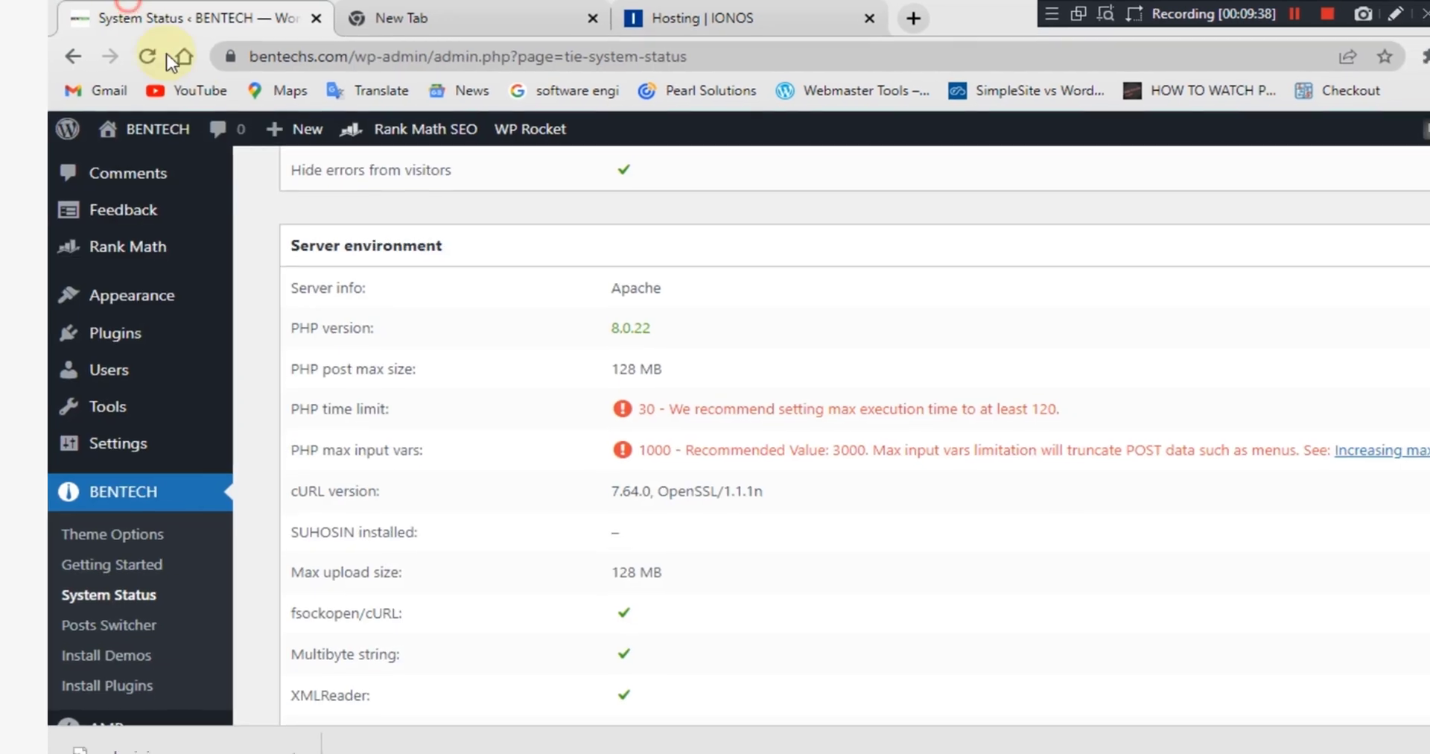
scroll(760, 482, "down", 4)
scroll(772, 495, "up", 6)
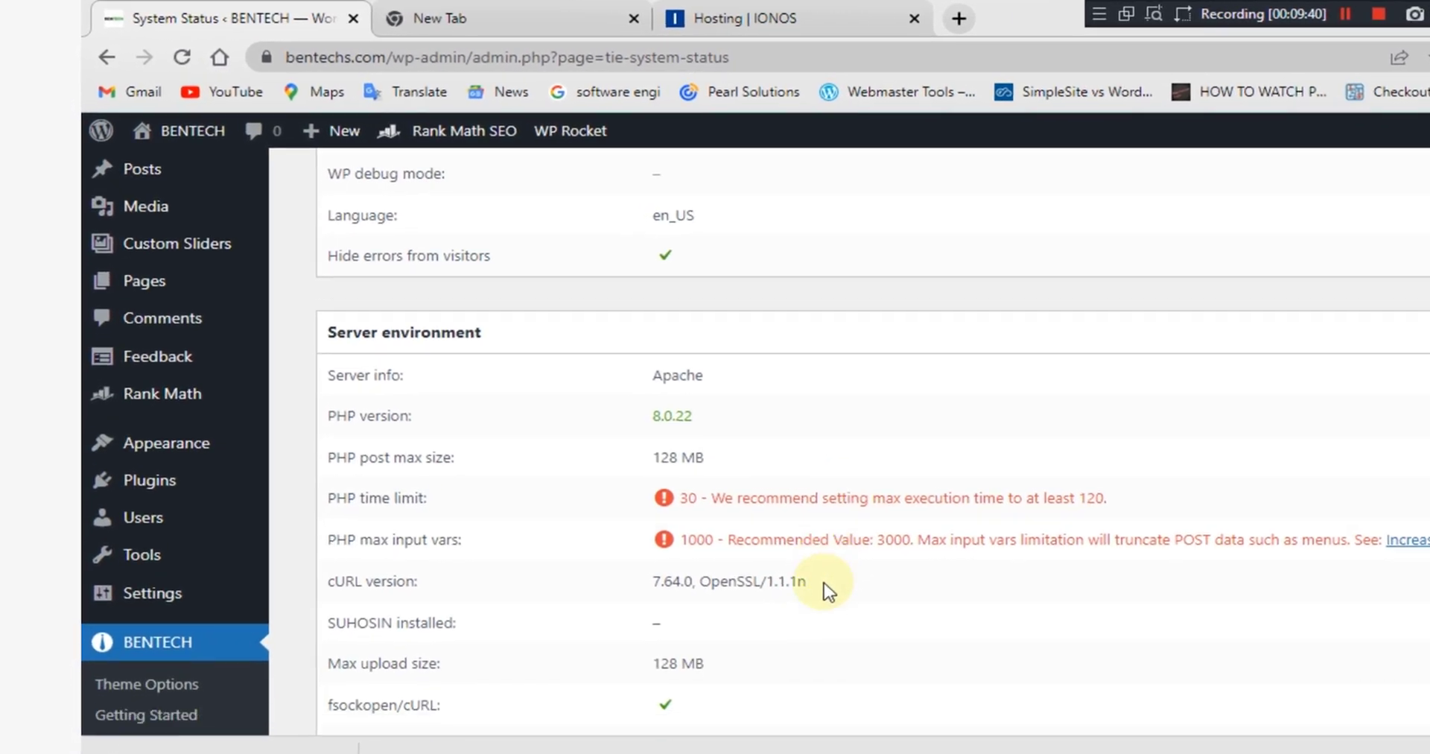
scroll(827, 590, "down", 1)
left_click(182, 58)
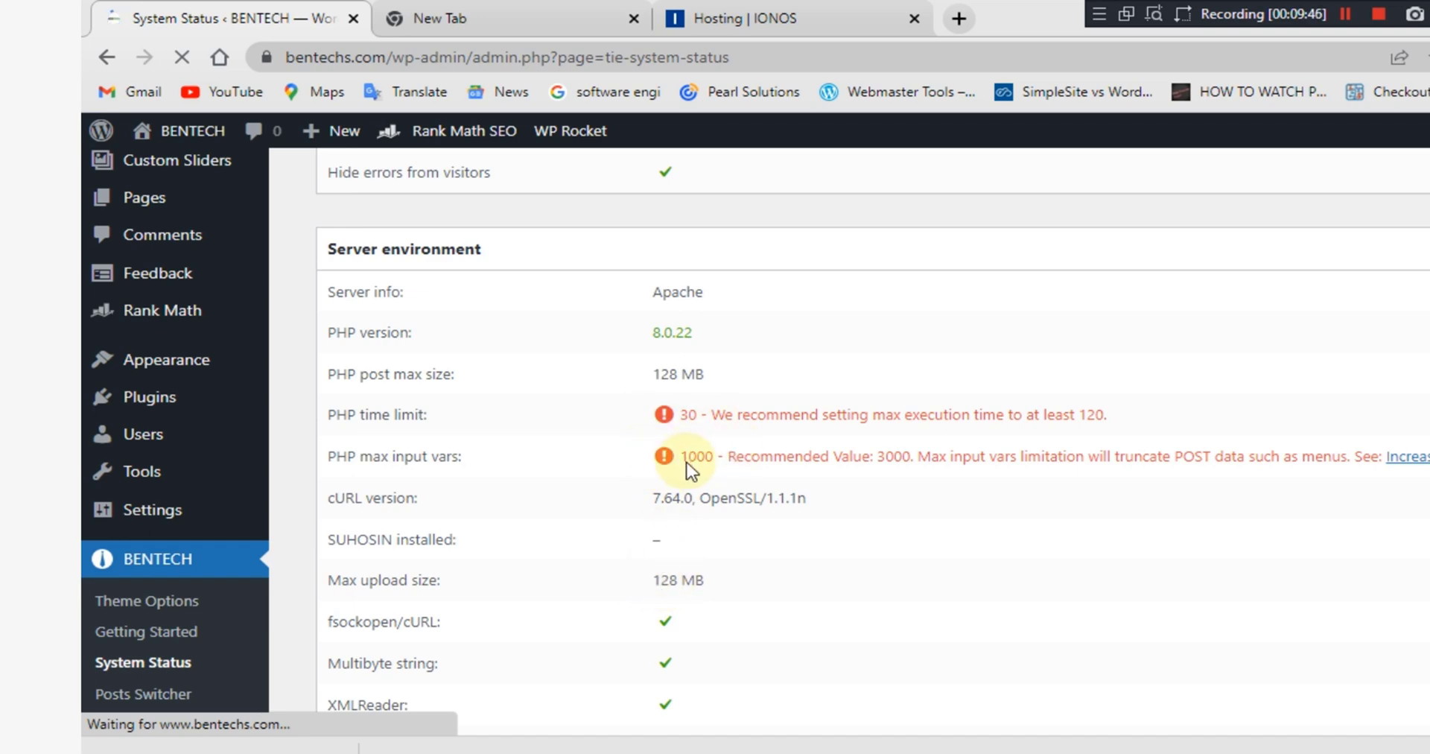
Step: Check the PHP time limit, PHP max input vars and max upload size in the Server environment section, and look over the rest of the report
scroll(656, 477, "down", 2)
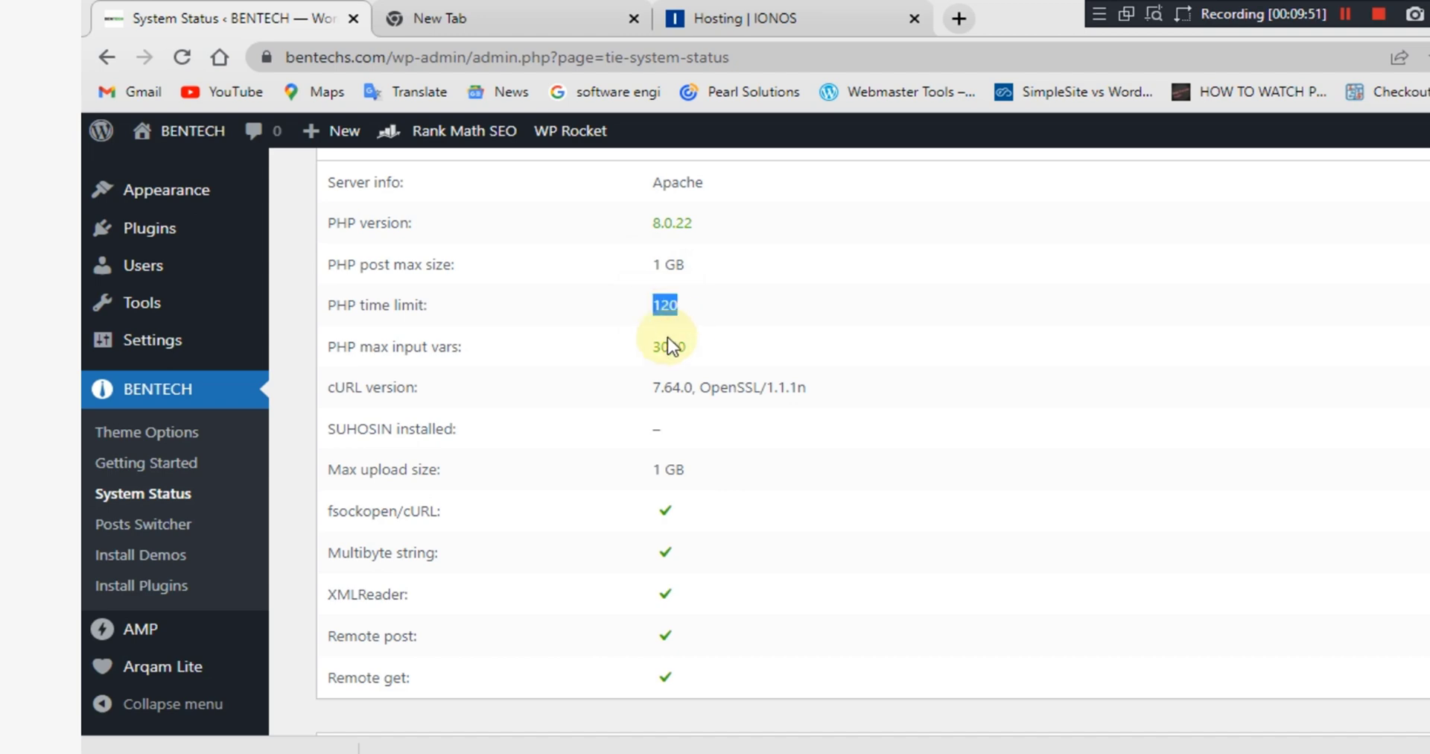
left_click_drag(655, 347, 697, 347)
left_click_drag(650, 468, 704, 475)
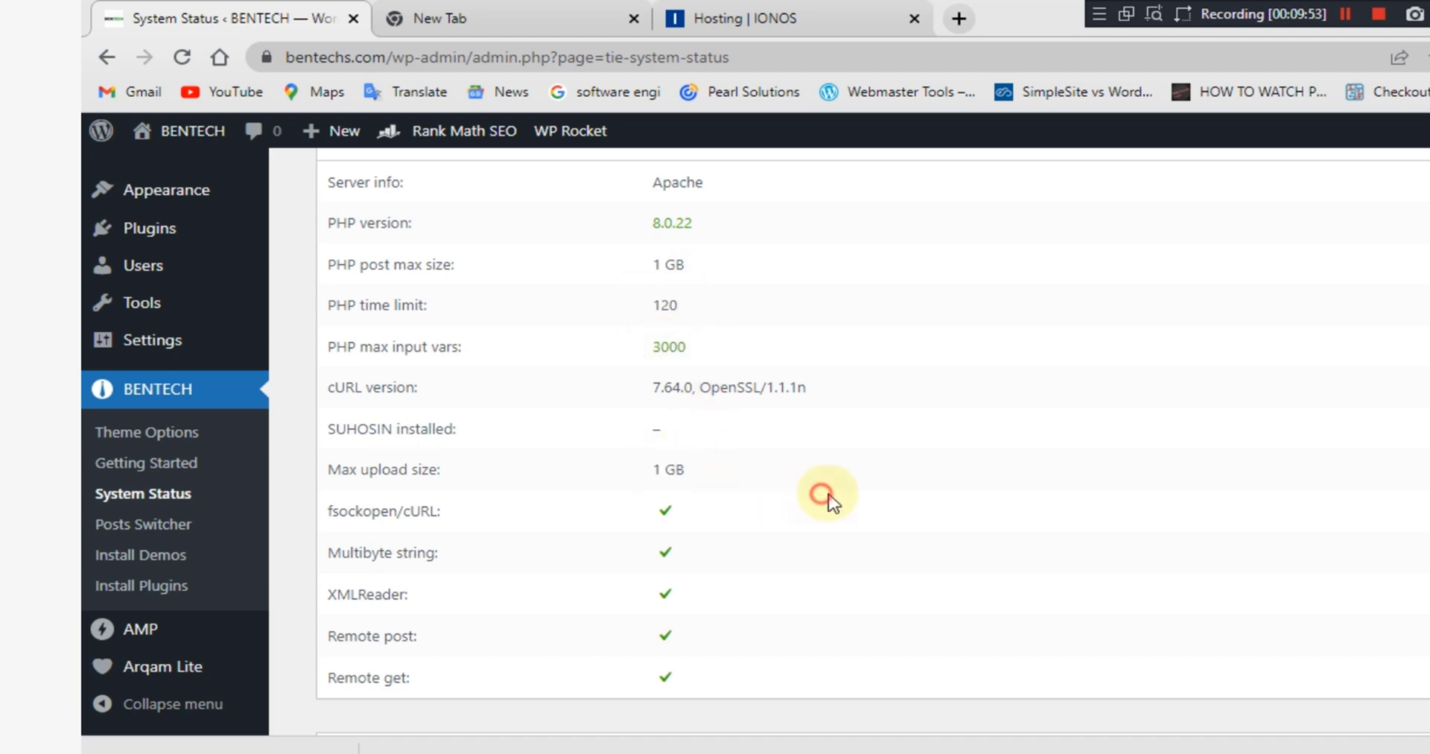
scroll(834, 498, "down", 3)
scroll(799, 485, "up", 6)
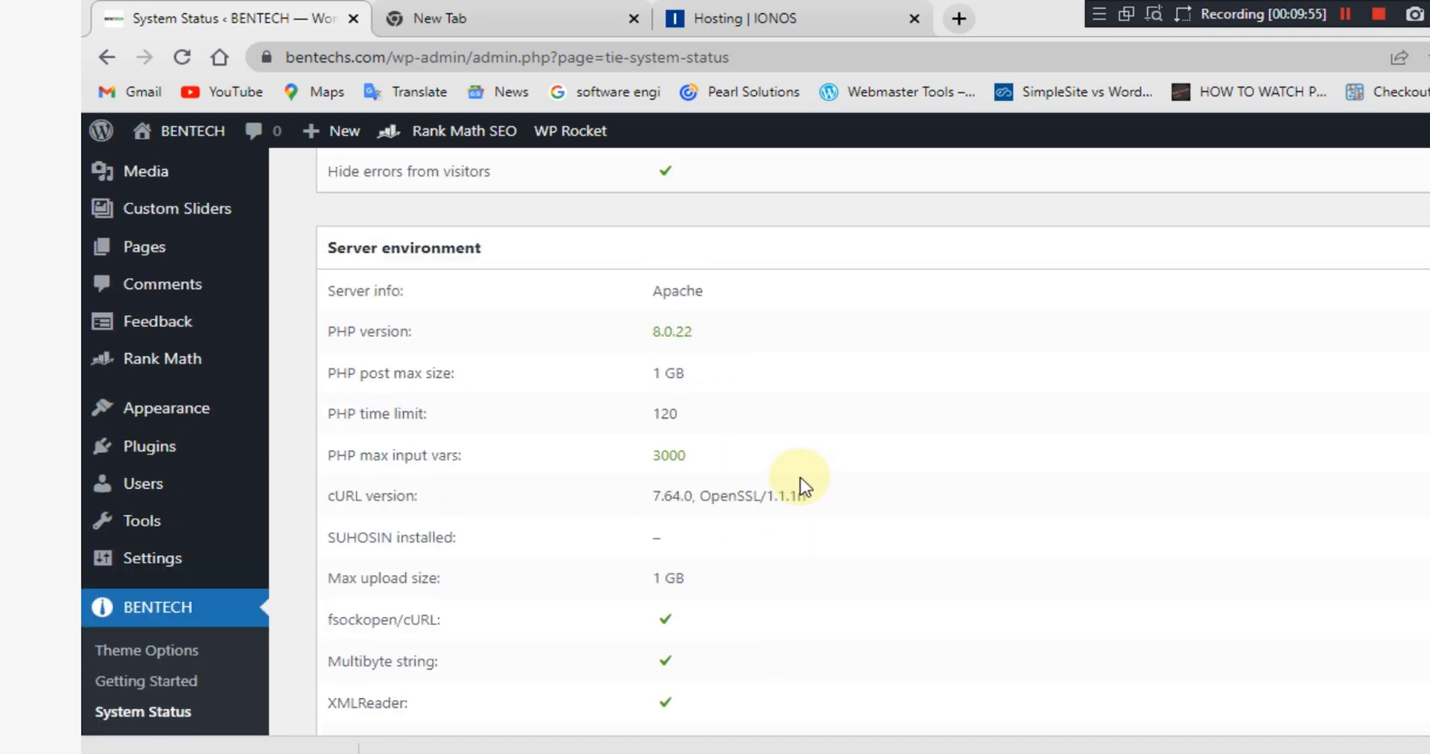
scroll(802, 482, "up", 1)
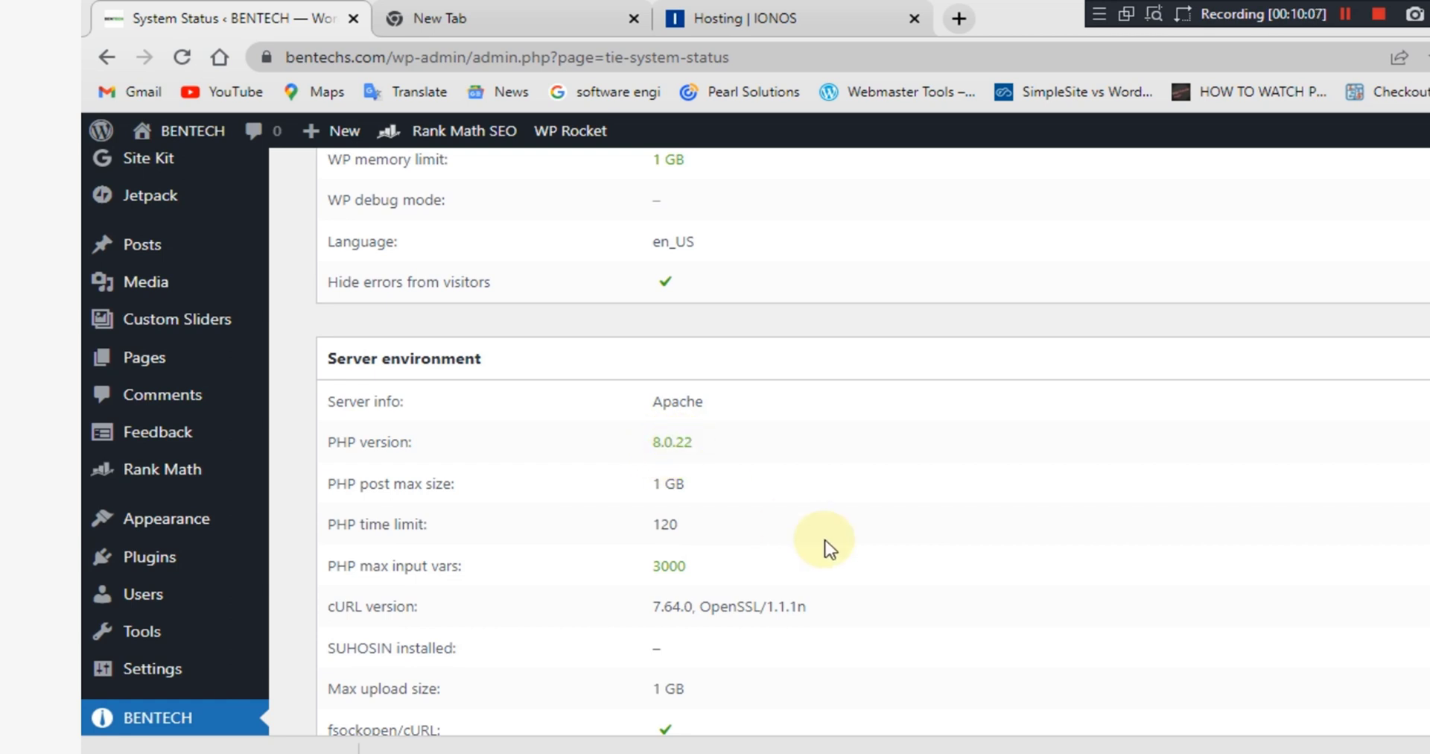
scroll(828, 549, "down", 3)
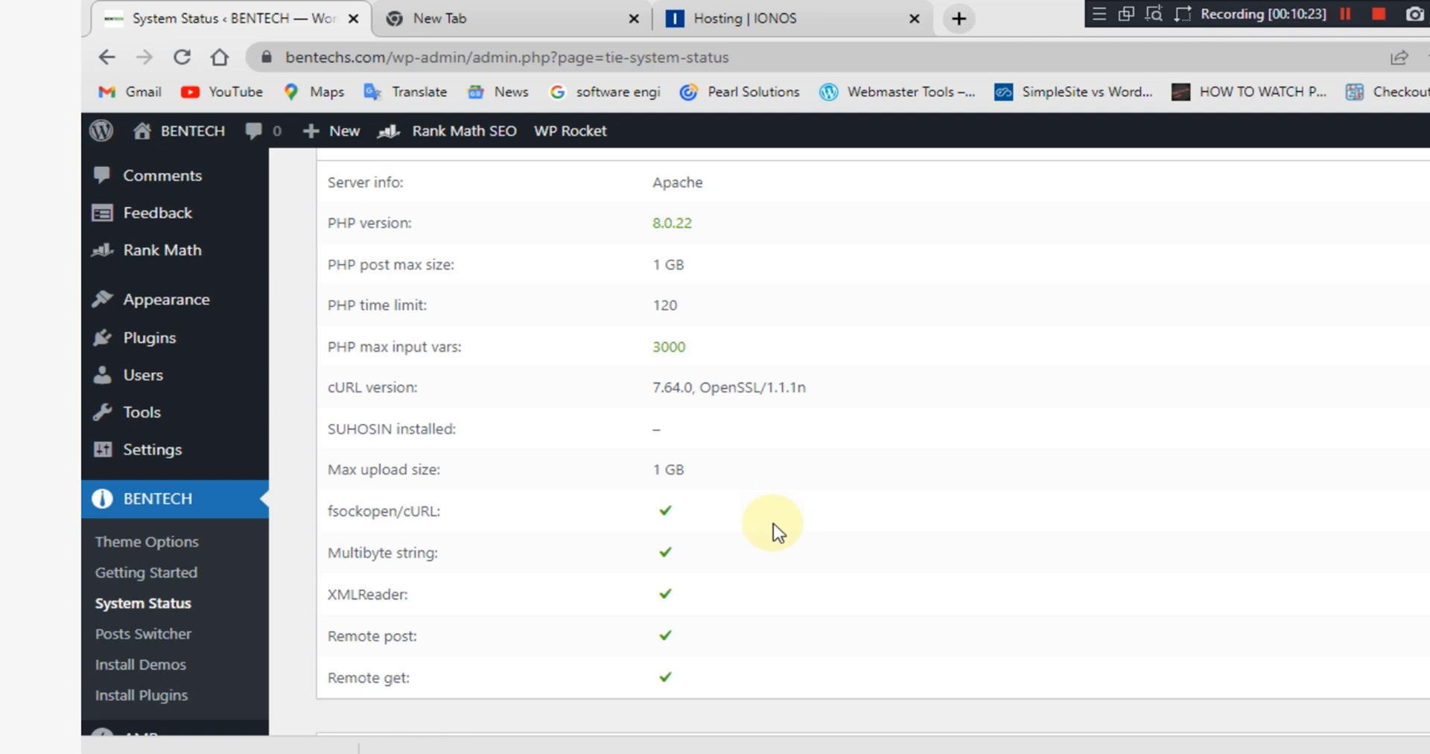
scroll(820, 514, "down", 1)
scroll(819, 512, "down", 8)
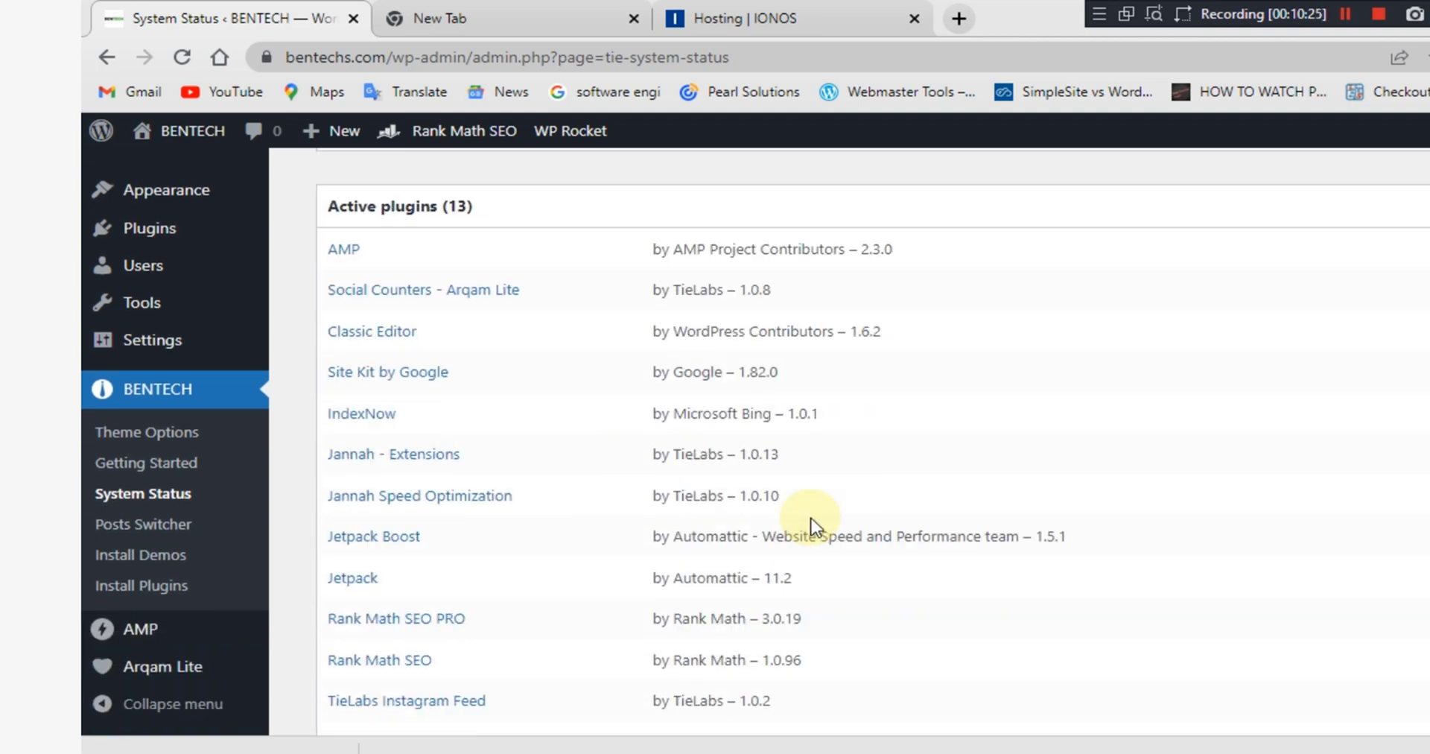